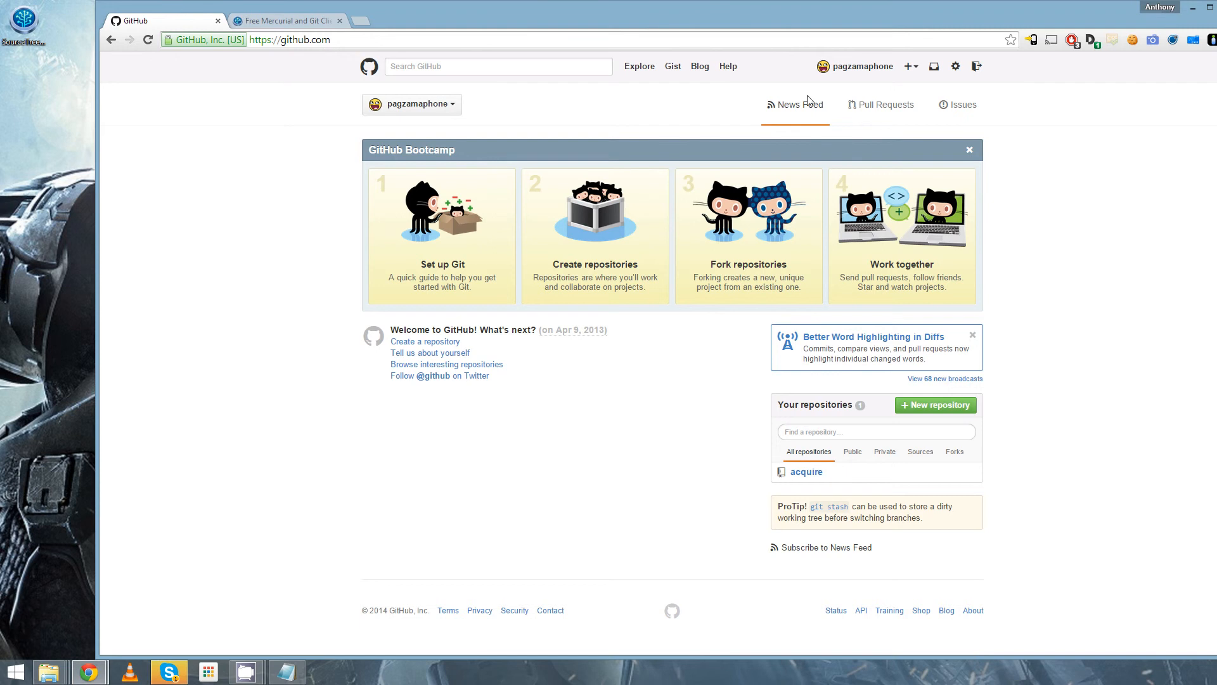
- Start a new GitHub repository and name it testrepopleaseignore
click(911, 66)
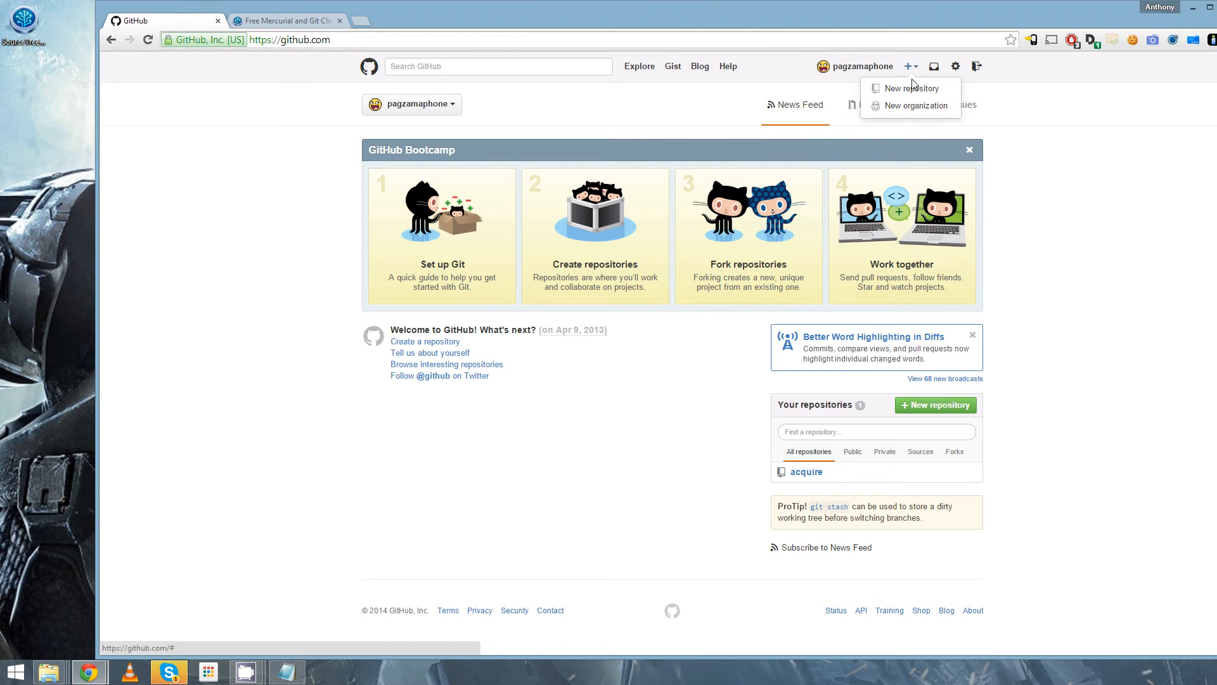
click(913, 88)
click(639, 121)
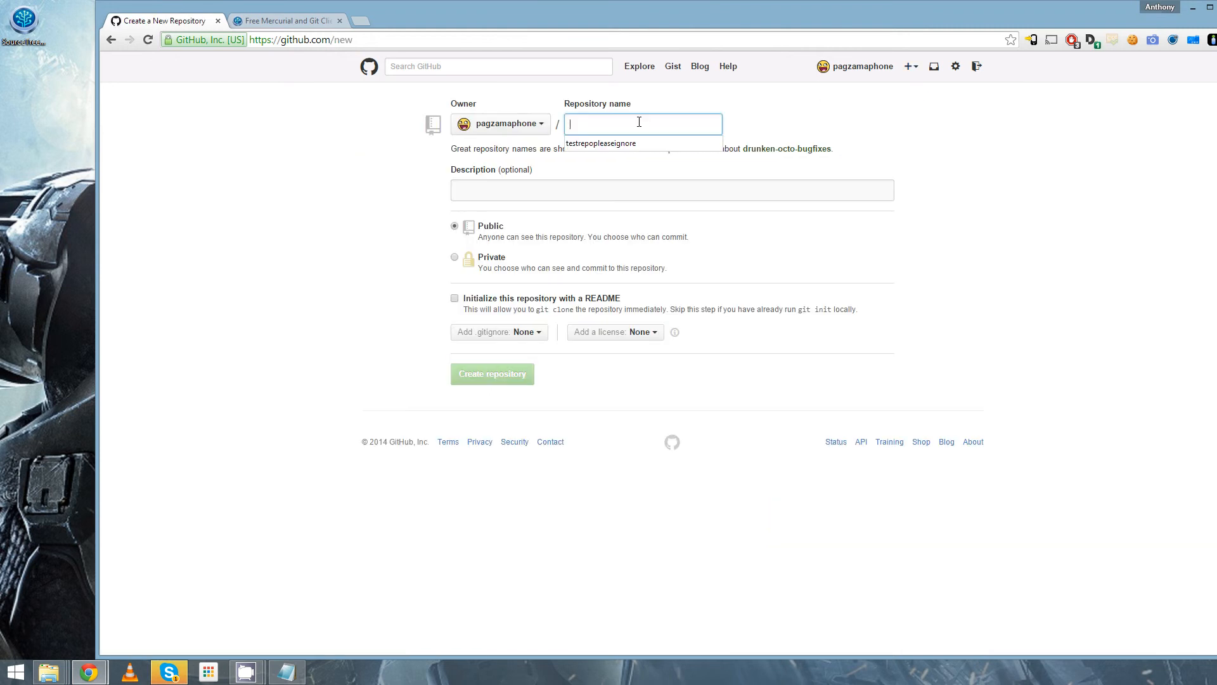
key(Down)
key(Return)
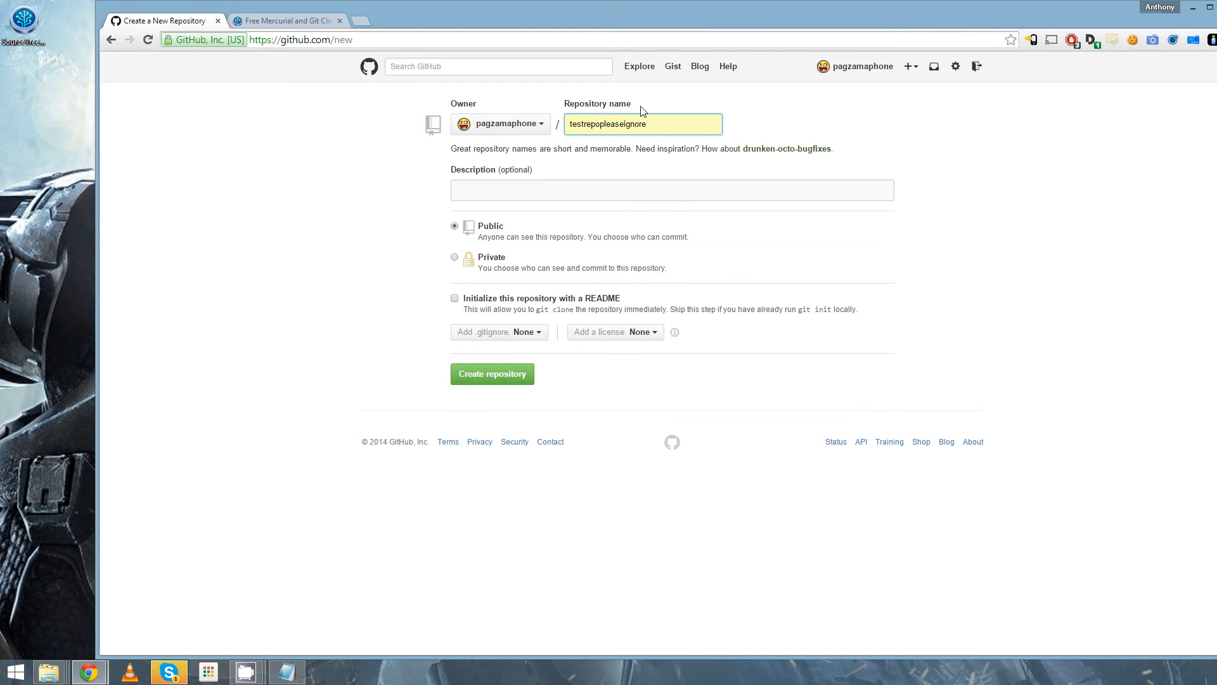
- Create the repository with the description "this is a test repository" and initialize it with a README
click(644, 191)
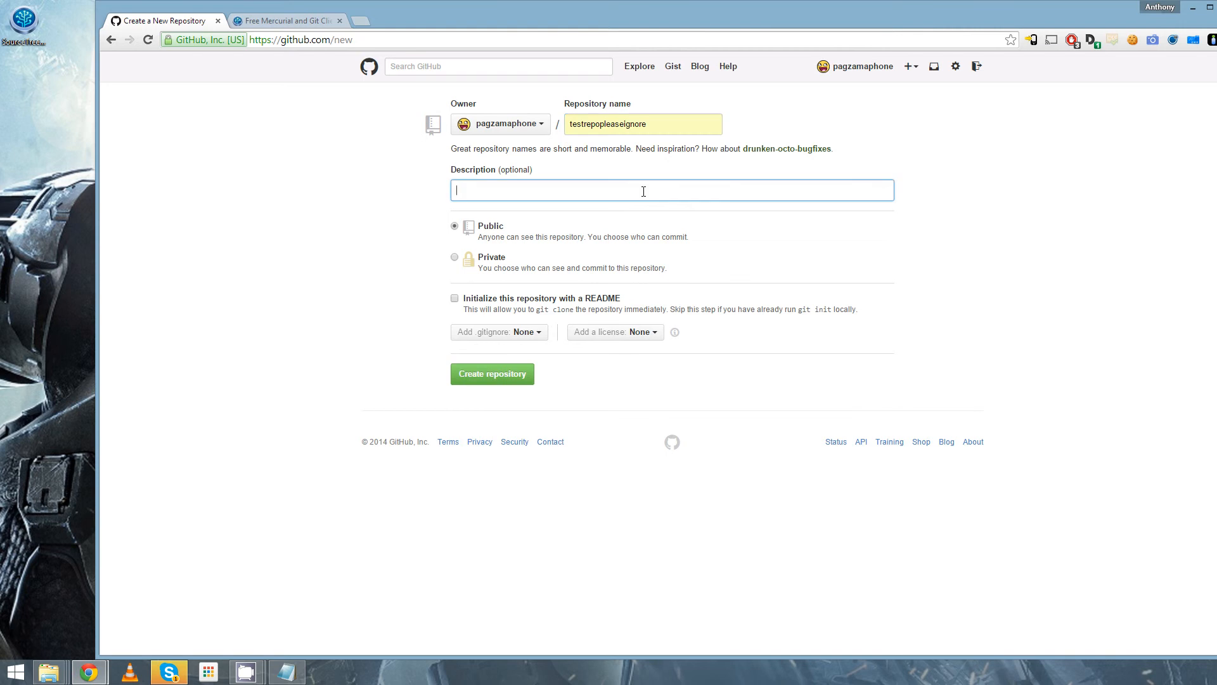
key(Down)
key(Down)
key(Return)
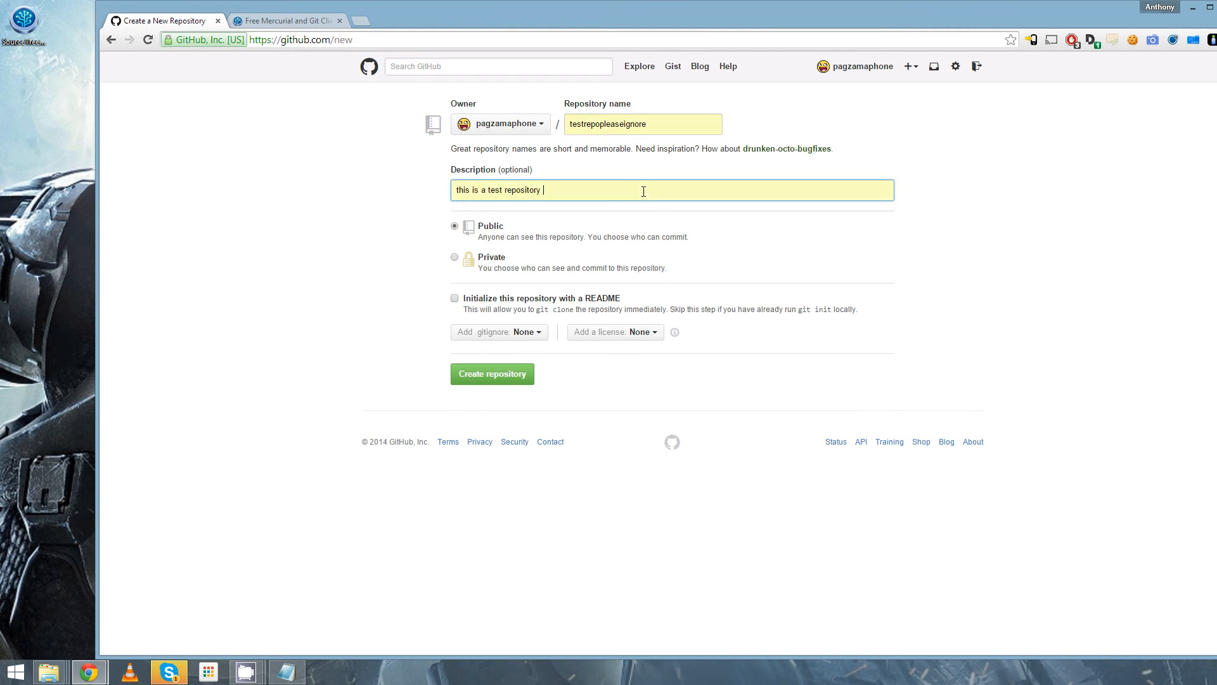
click(455, 298)
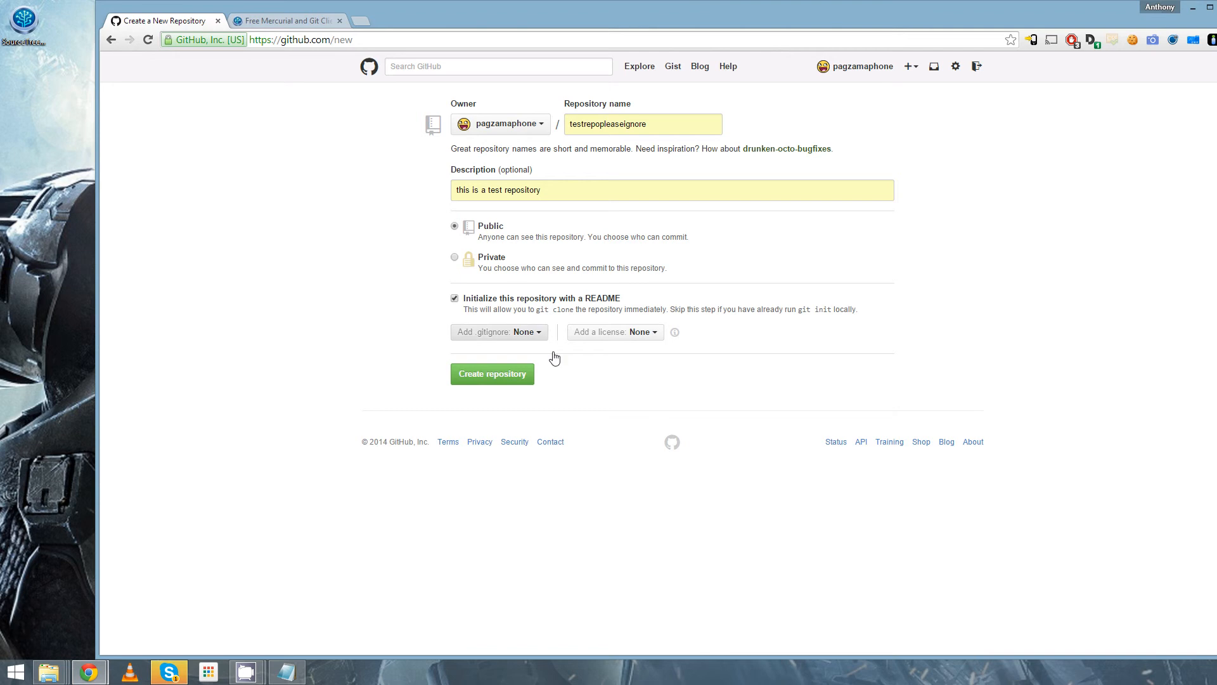
click(509, 384)
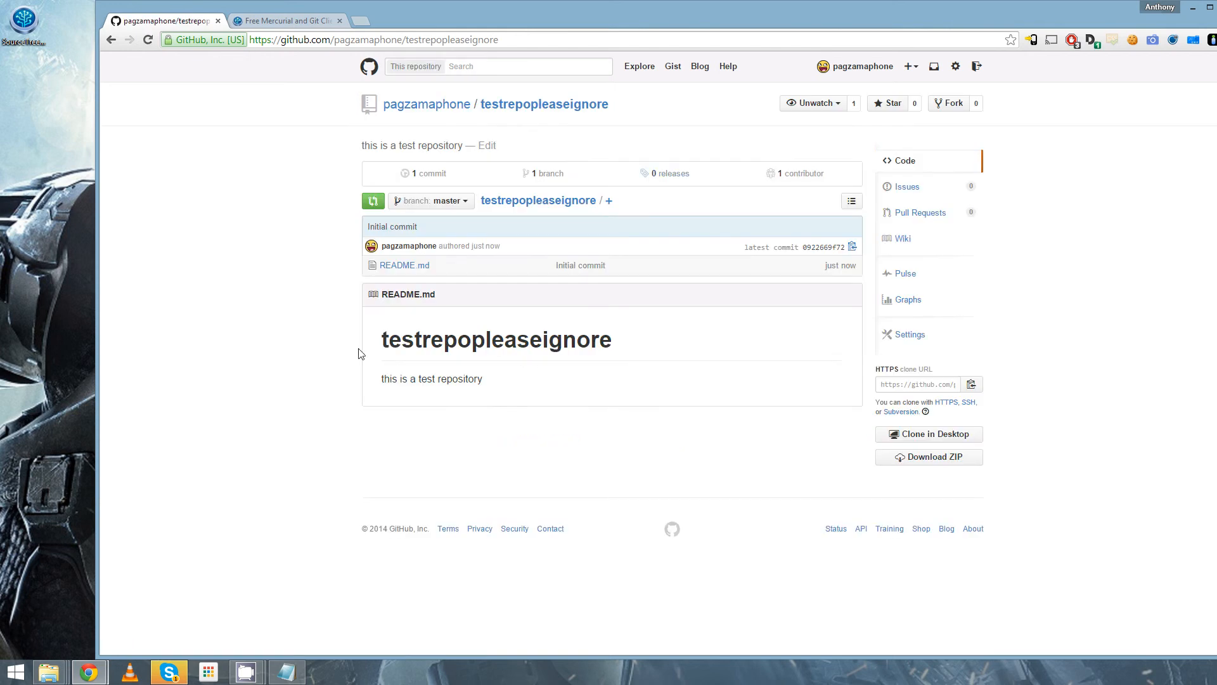
- Install SourceTree with the desktop installer using the default settings, and launch it on completion
double_click(24, 25)
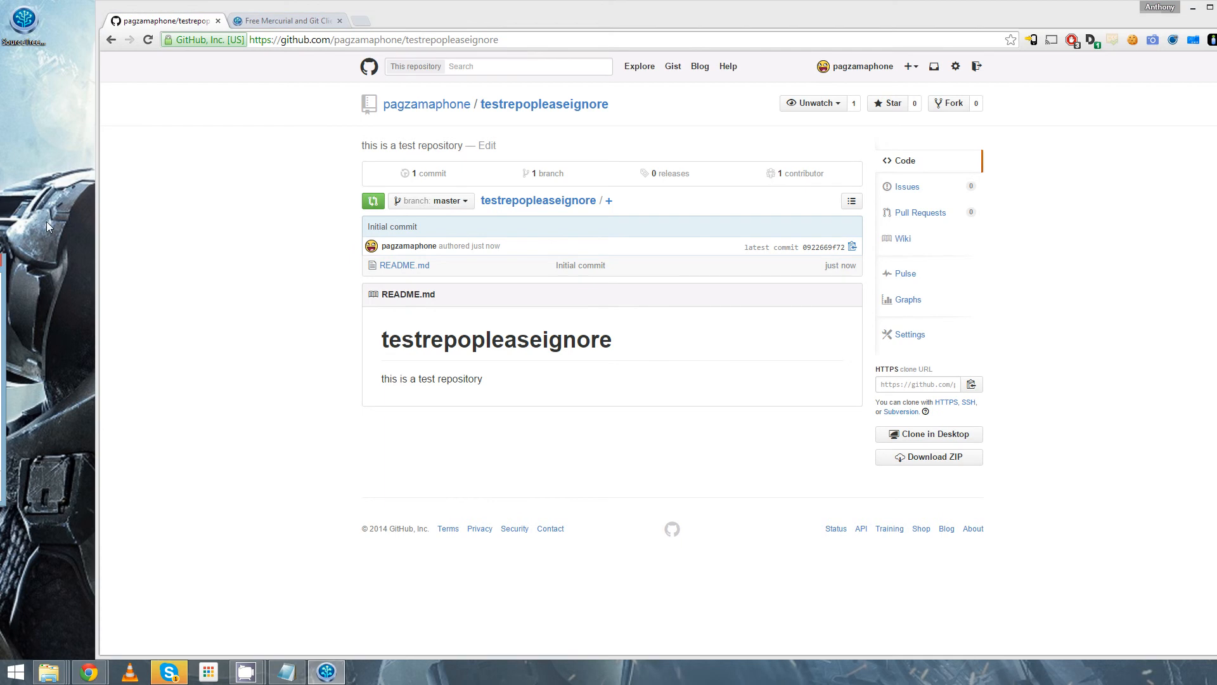
click(292, 22)
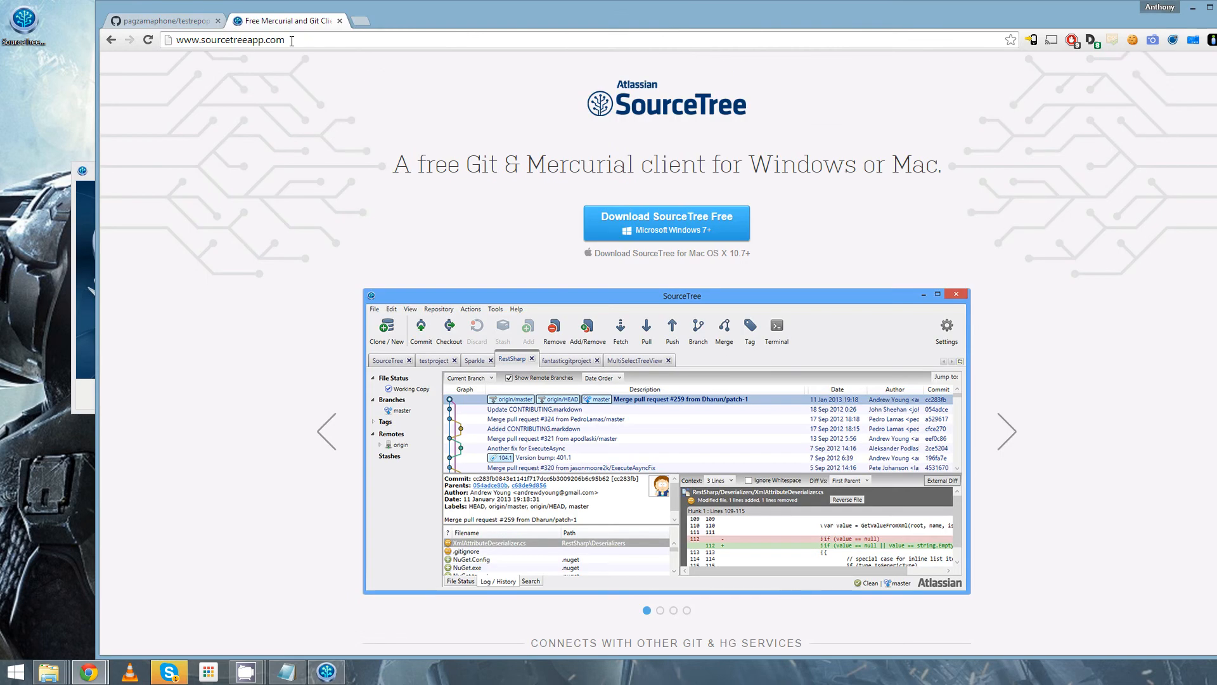
click(85, 209)
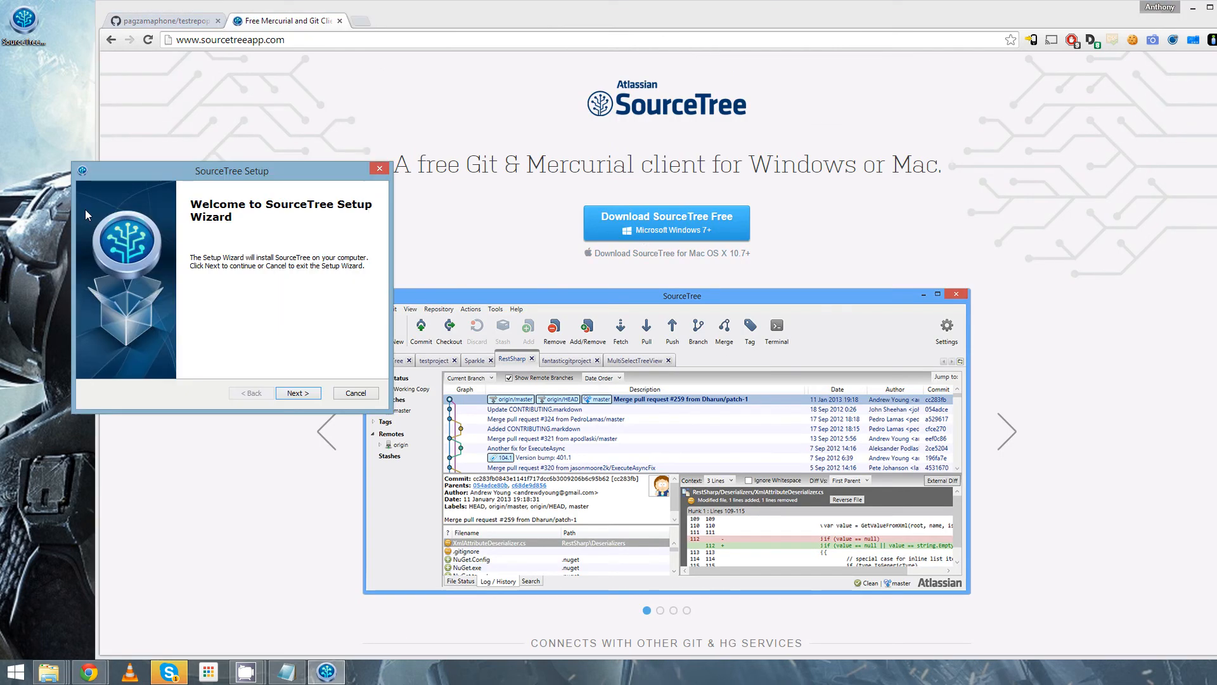
click(310, 394)
click(304, 393)
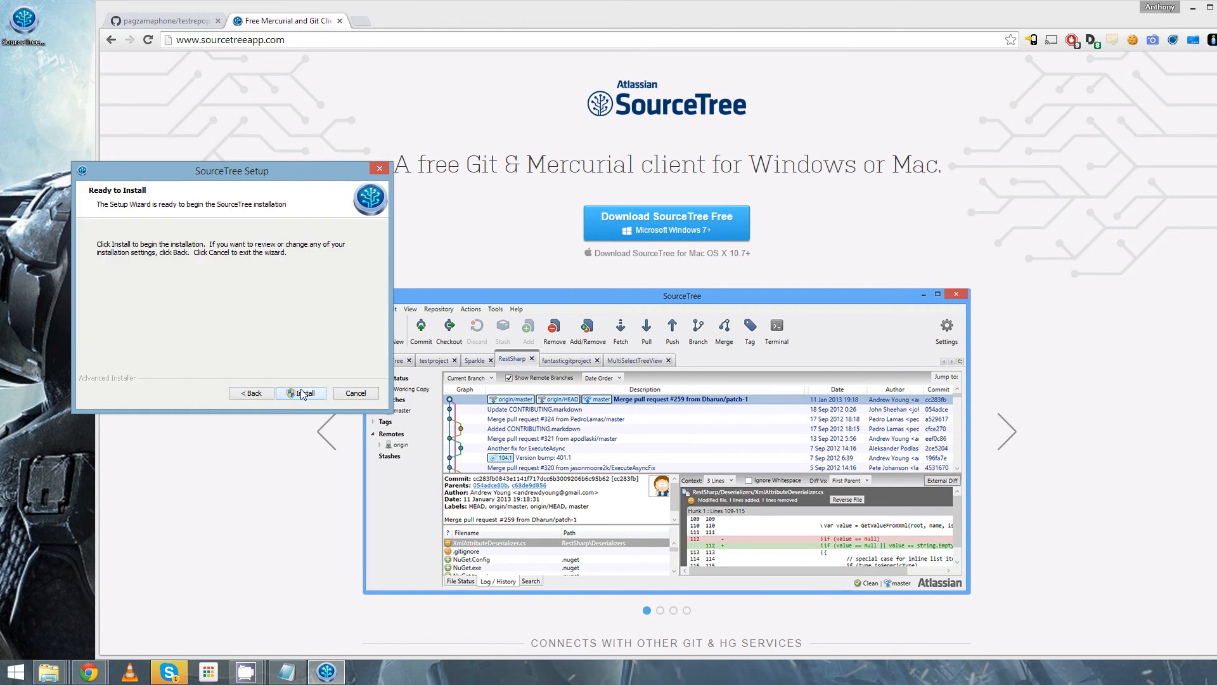
click(303, 393)
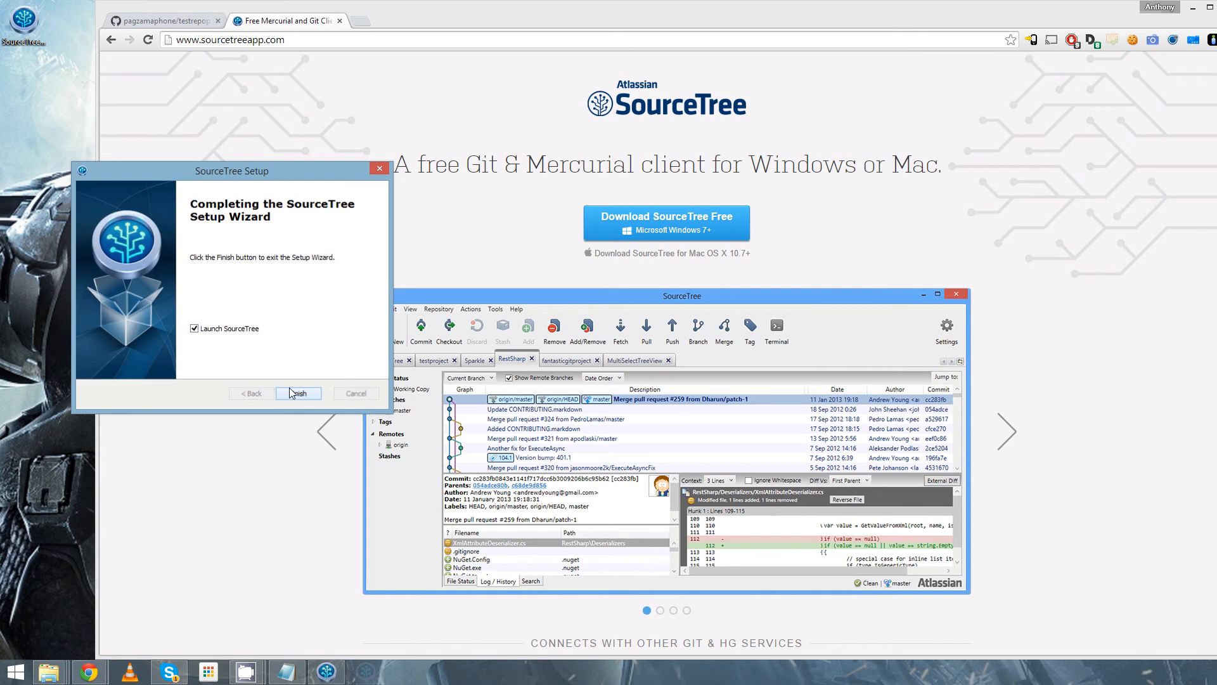
click(290, 390)
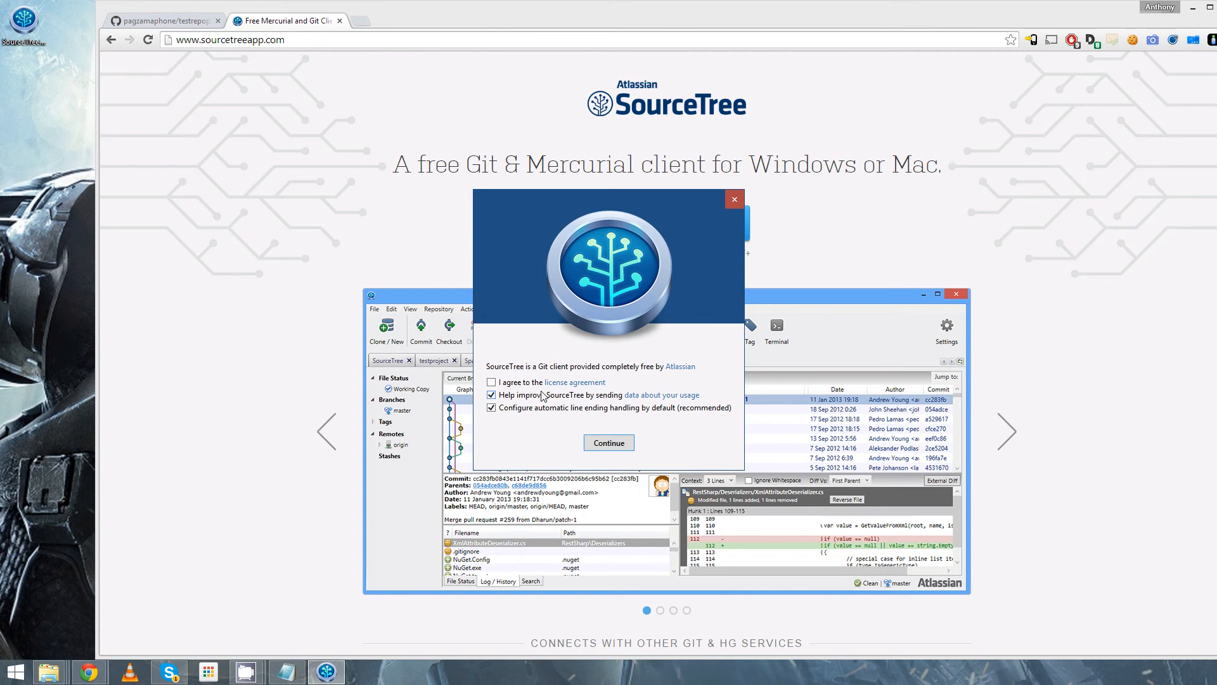
- Accept the SourceTree license agreement, proceed past the version control downloads and skip the account setup
click(517, 382)
click(618, 444)
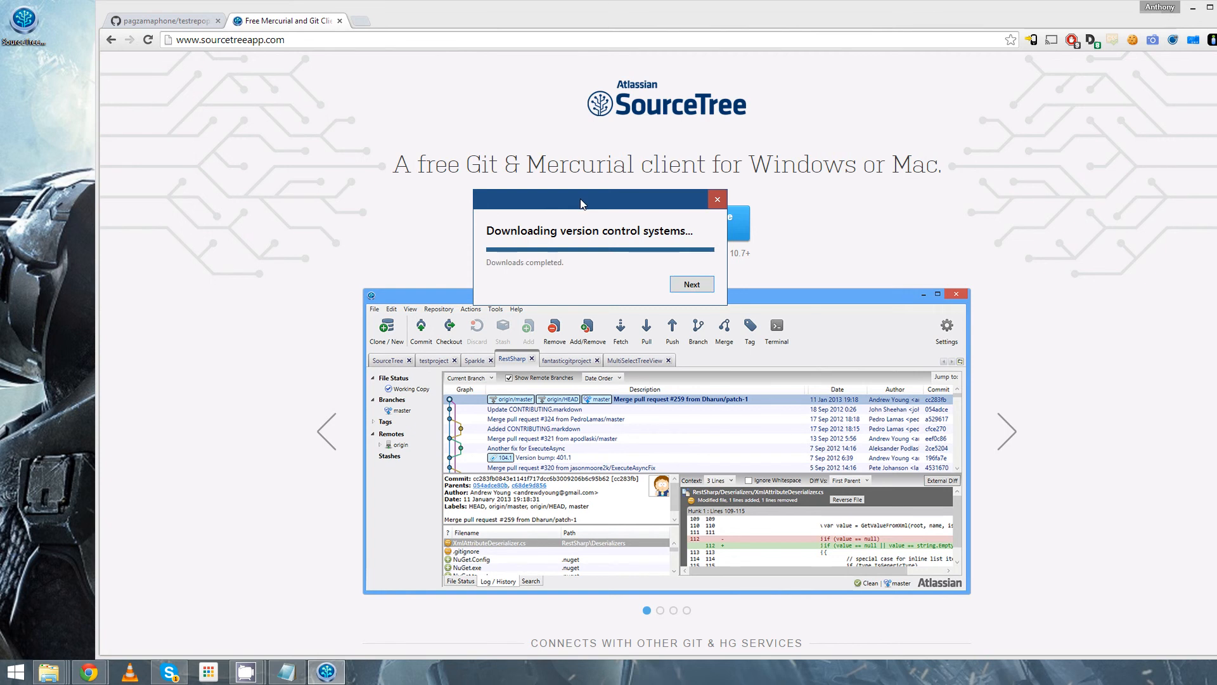
key(Return)
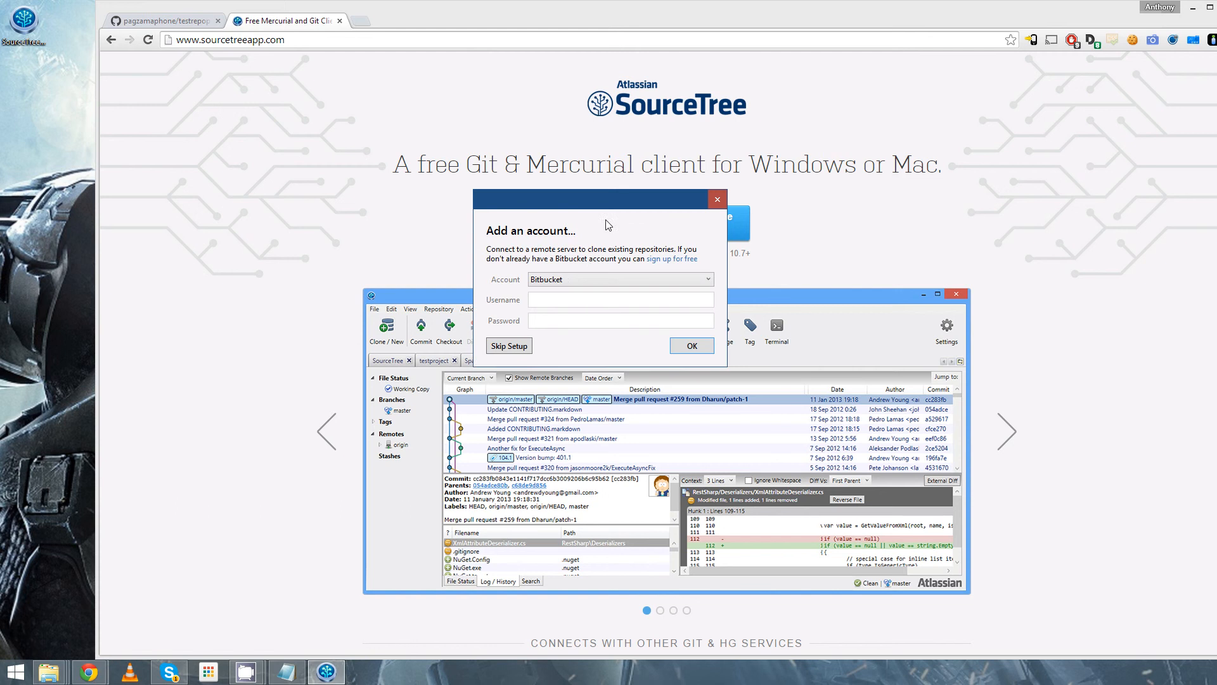
click(510, 346)
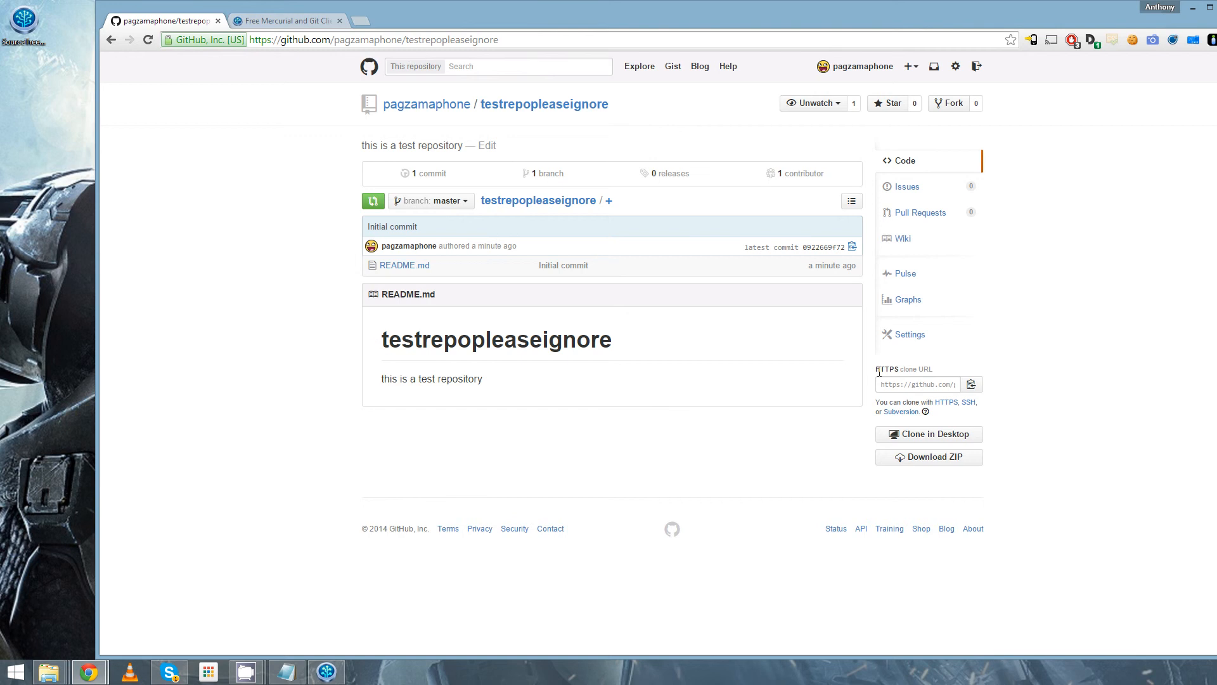
- Copy the repository's HTTPS clone URL from GitHub and set it as the source of a new clone in SourceTree
click(972, 385)
click(326, 672)
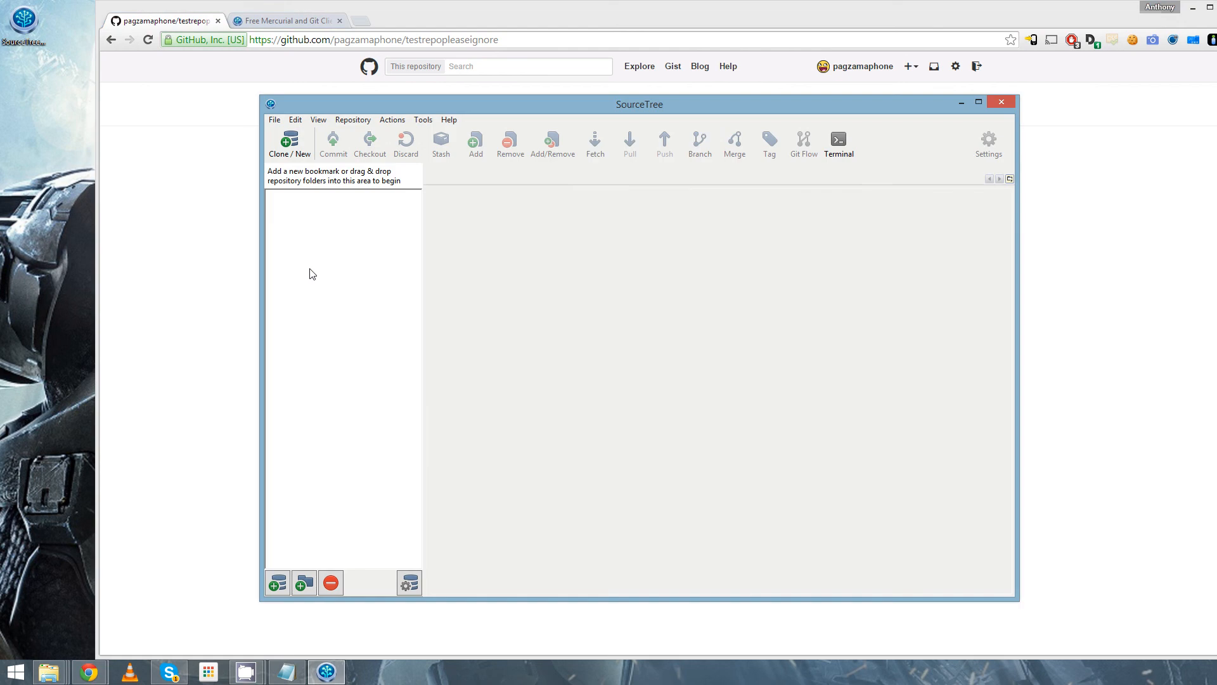
click(302, 158)
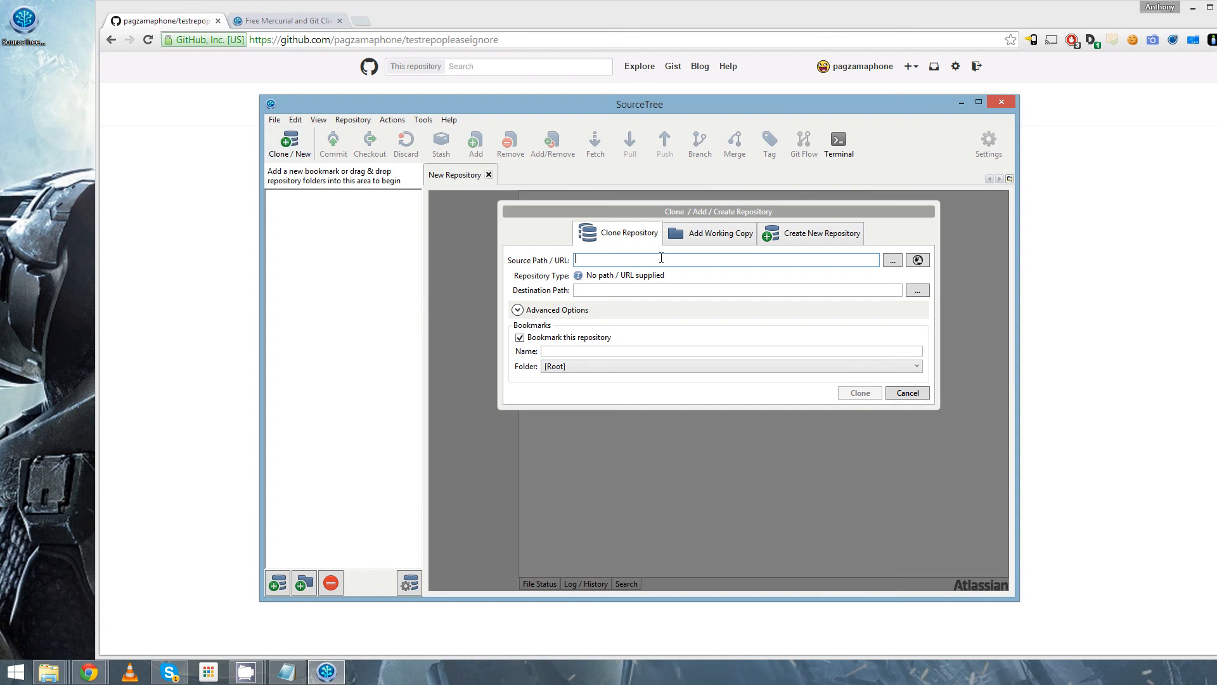
text(https://github.com/pagzamaphone/testrepopleaseignore.git)
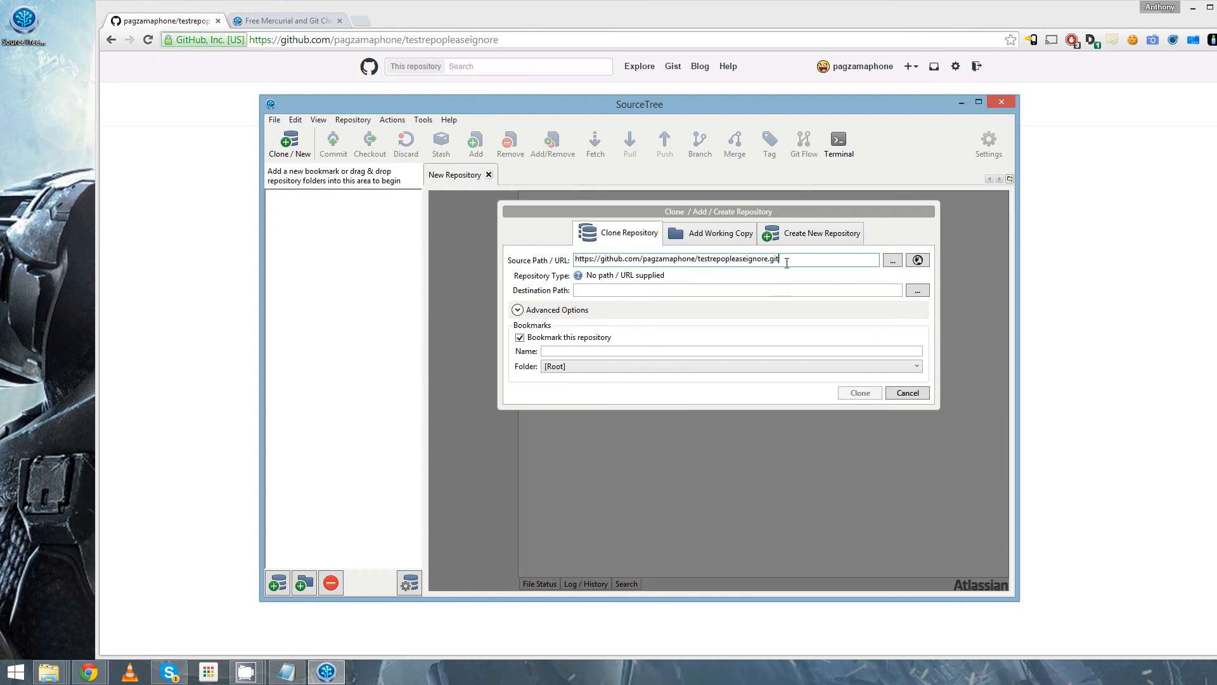
click(786, 289)
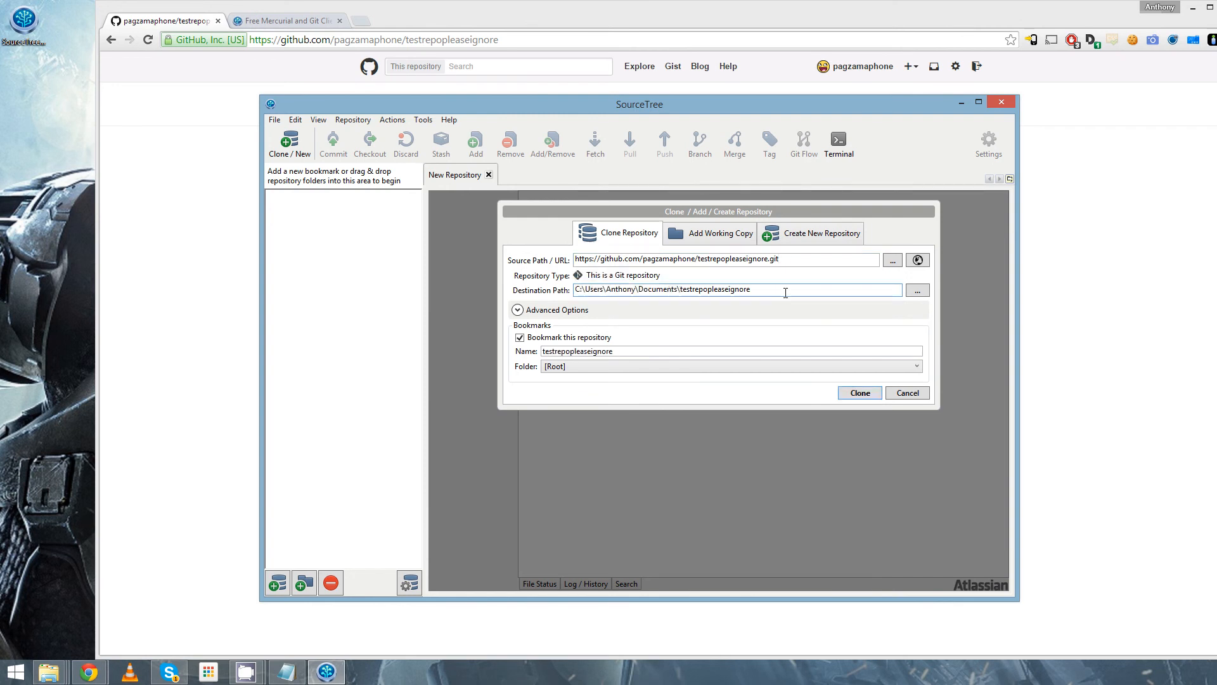
- Examine the clone's destination path and bookmark name
double_click(645, 293)
click(681, 290)
drag(763, 289, 593, 290)
mouse_move(576, 101)
mouse_down()
mouse_move(843, 325)
mouse_move(851, 363)
mouse_move(701, 220)
mouse_move(666, 207)
mouse_move(576, 101)
mouse_up()
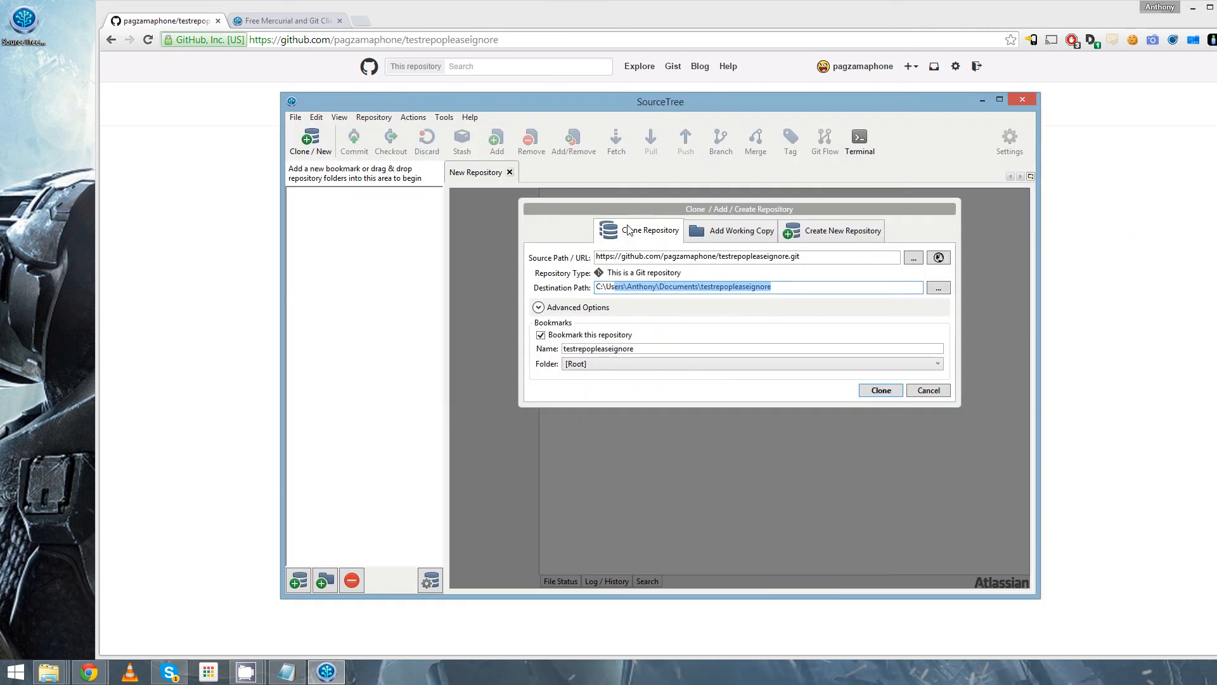
click(653, 348)
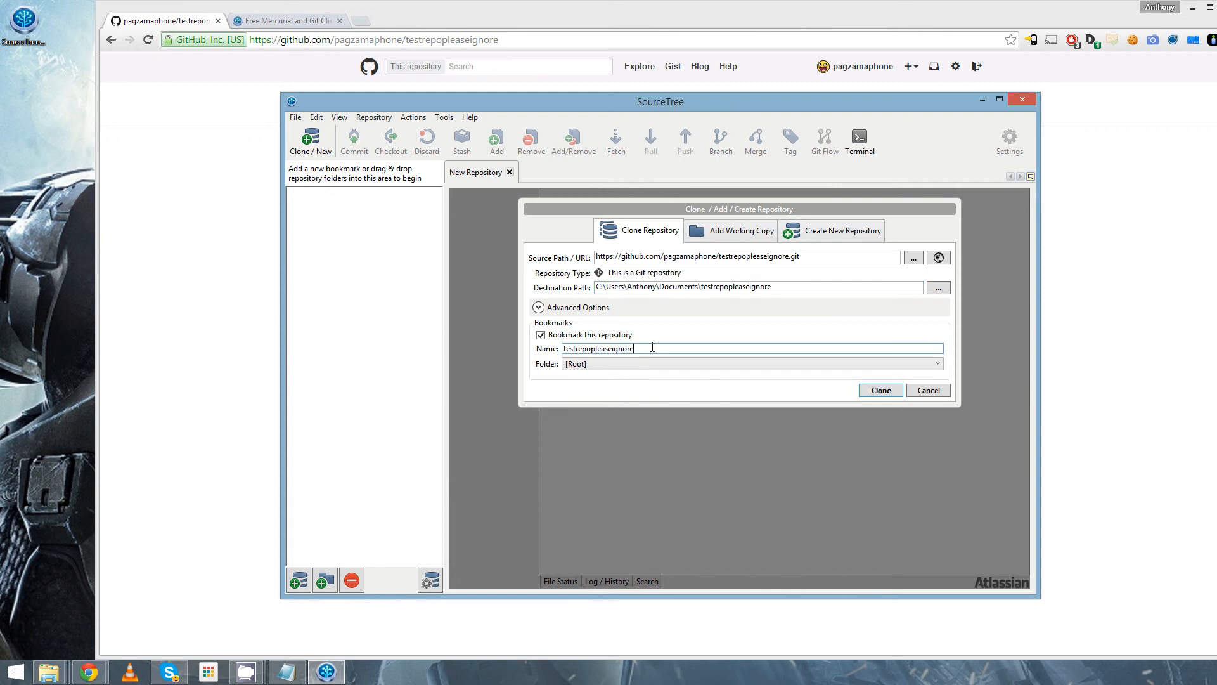
double_click(590, 352)
click(649, 349)
drag(649, 349, 563, 352)
click(612, 350)
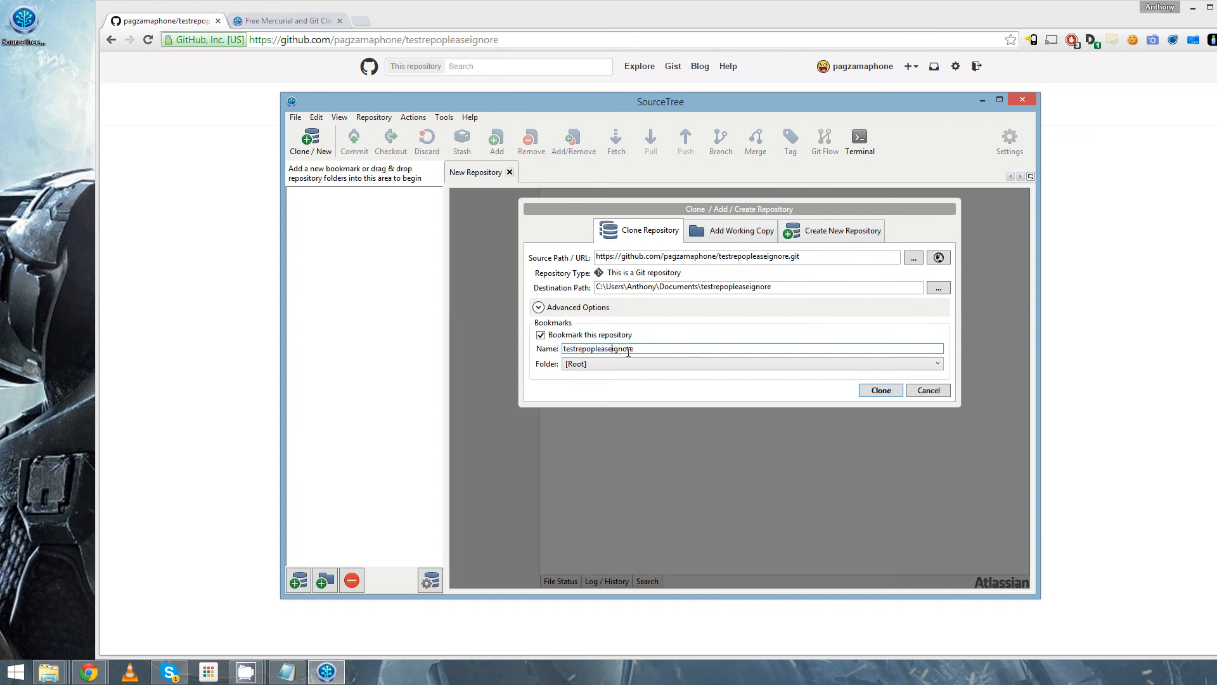
- Clone testrepopleaseignore into its folder under Documents, switching to File Explorer before retrying the clone
click(881, 391)
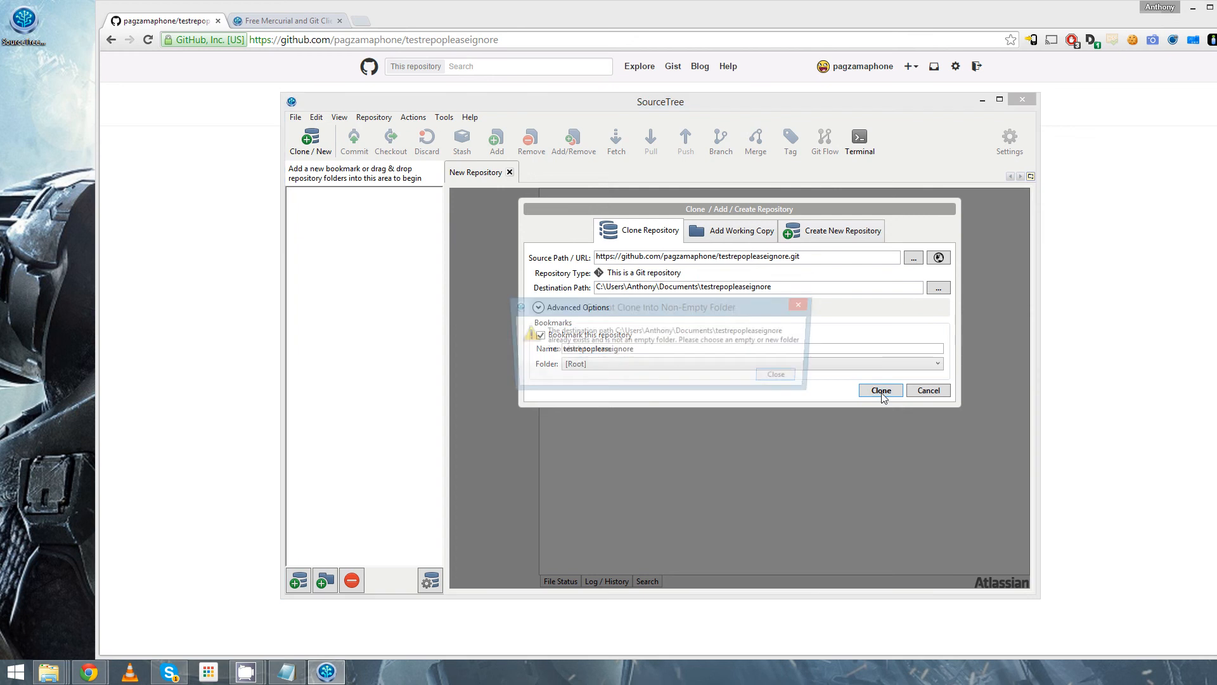
click(775, 379)
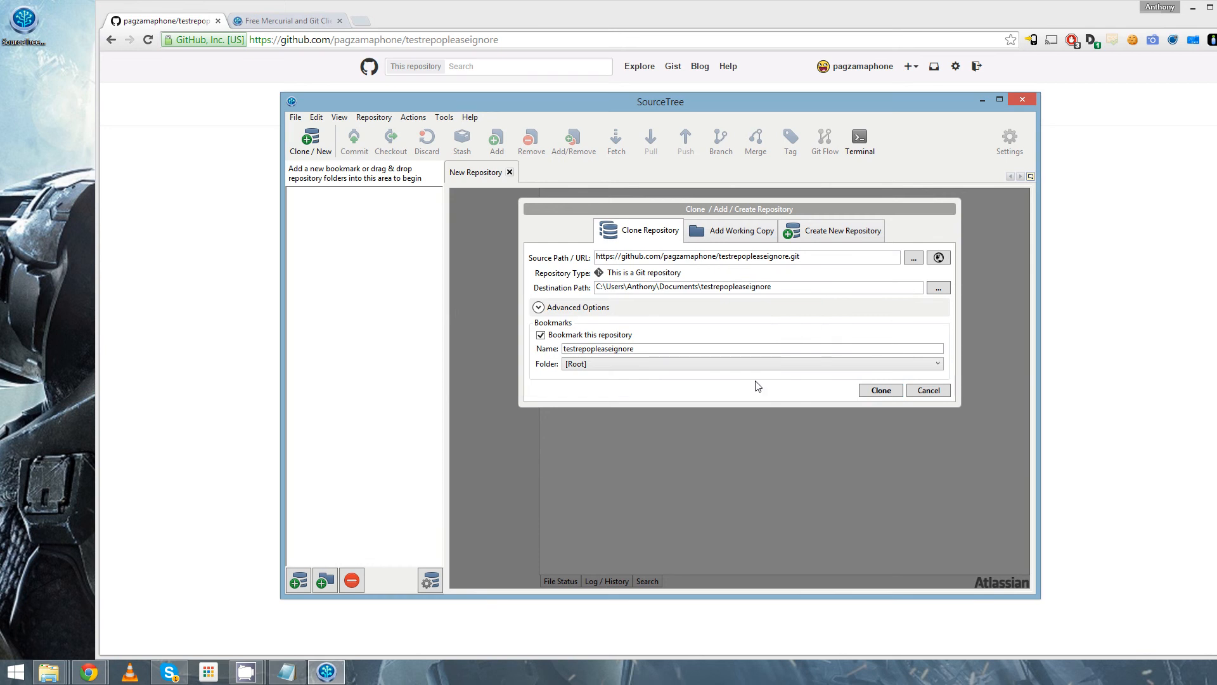
key(super+e)
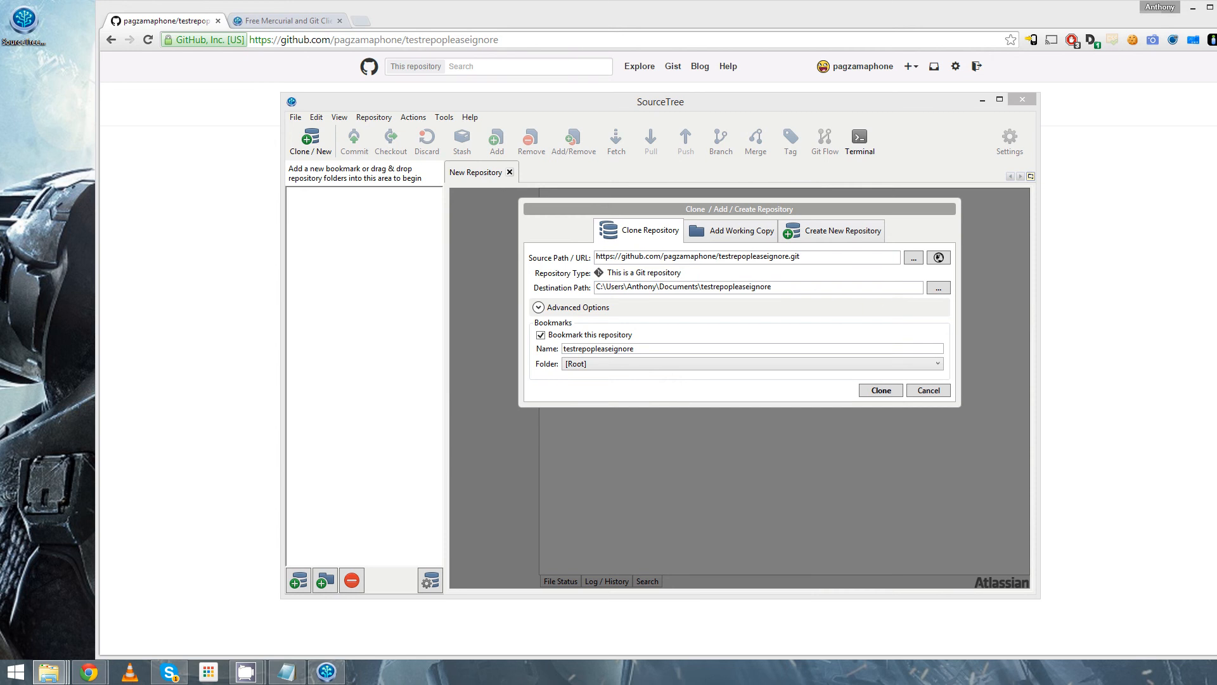
click(881, 391)
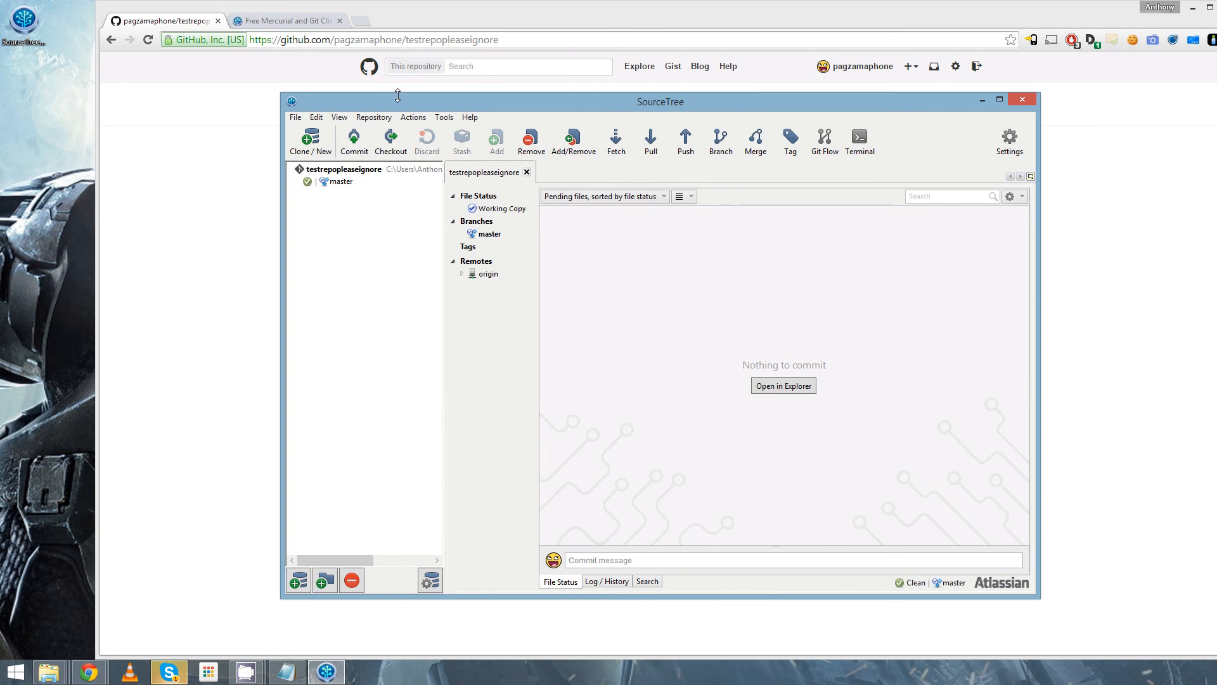
- Open the cloned repository's folder in File Explorer and open README.md in Notepad++
drag(398, 104, 463, 139)
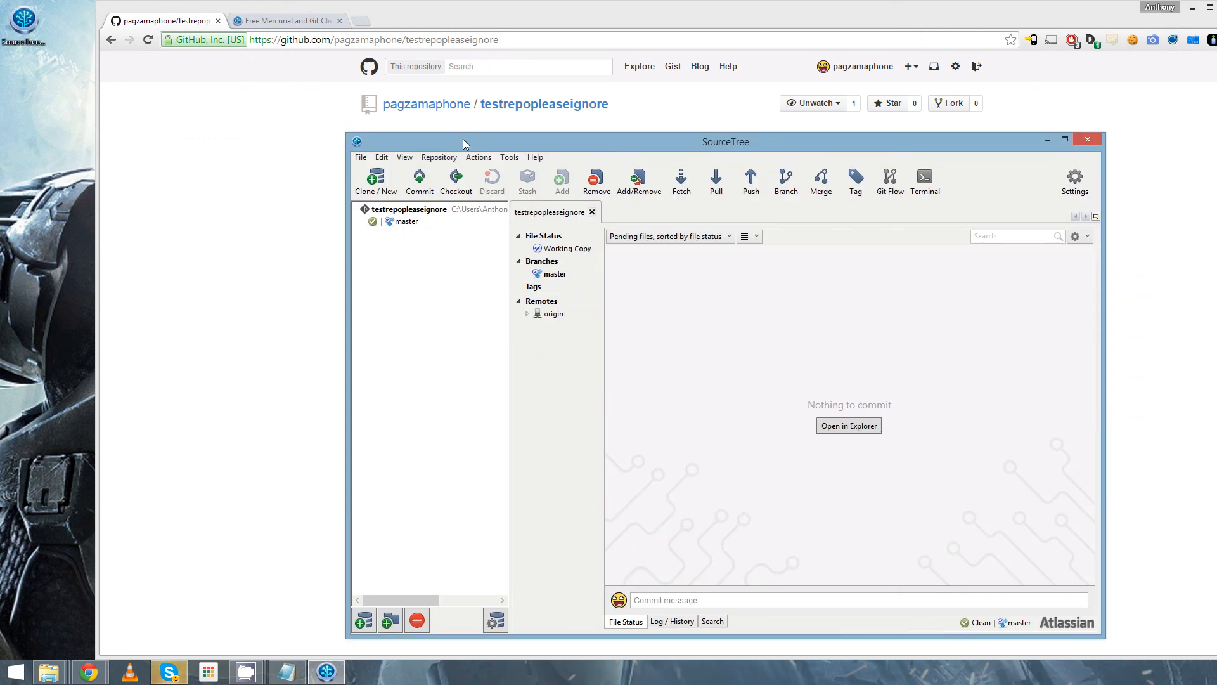
click(865, 427)
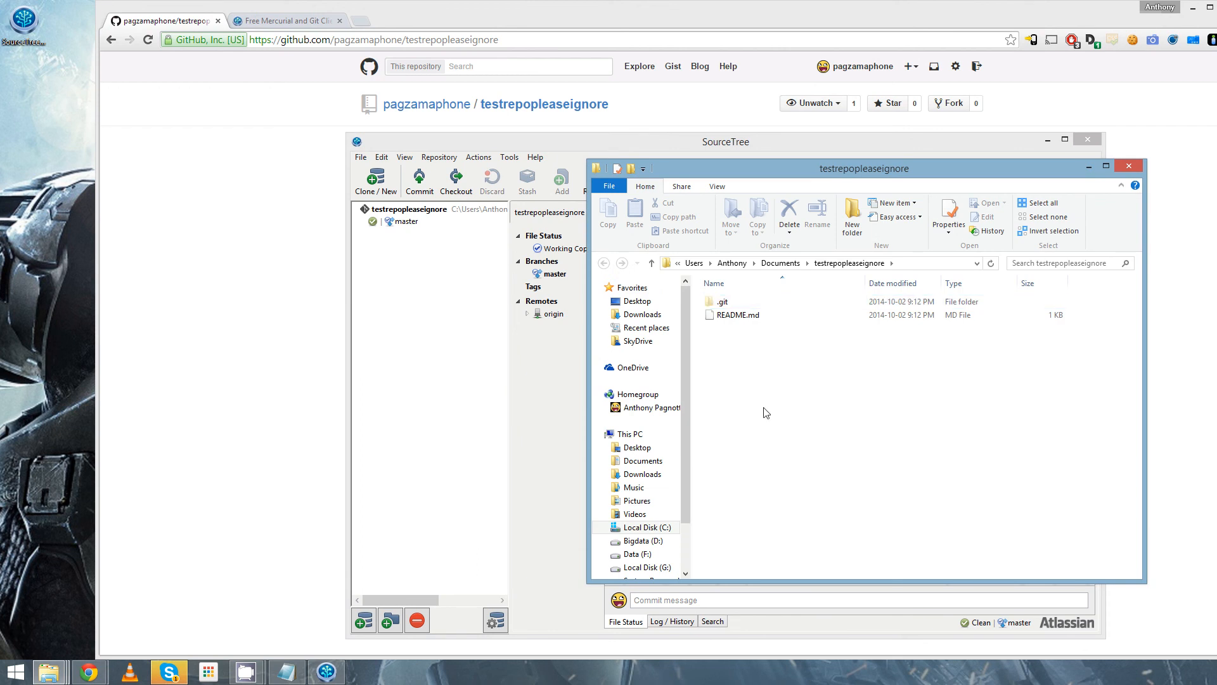
key(alt+Tab)
key(alt+Tab)
right_click(736, 317)
click(790, 337)
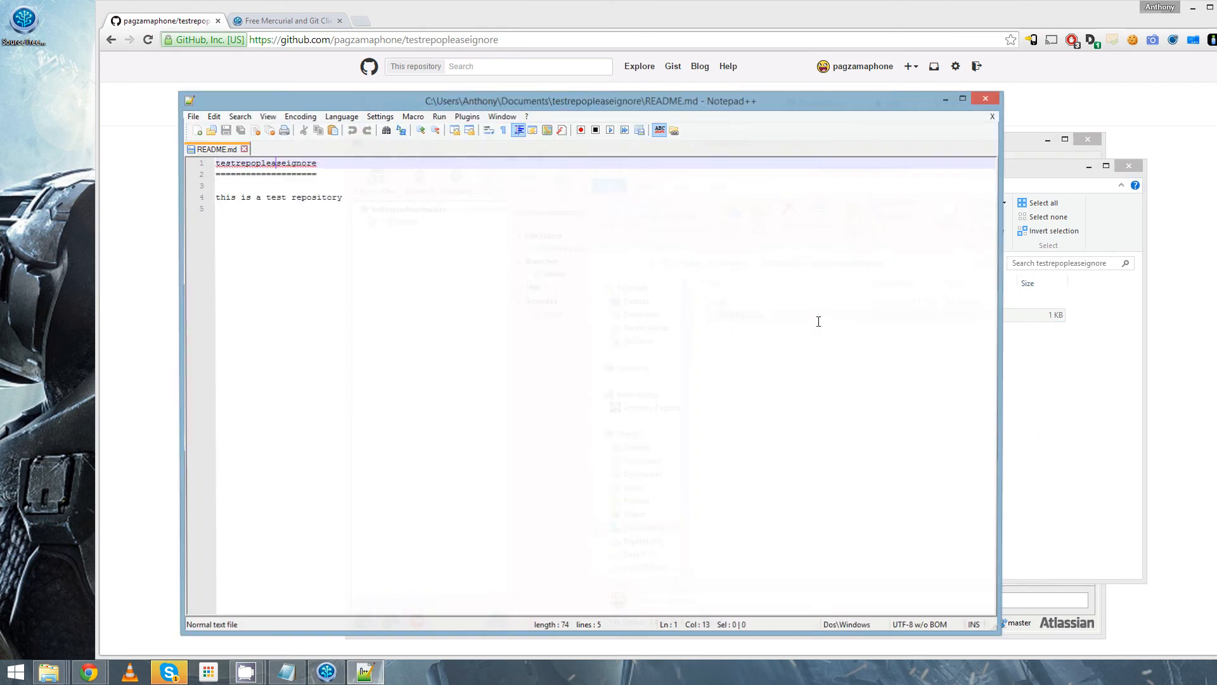
- Replace the entire contents of README.md with "Hello World!", save the file, and return to SourceTree
key(ctrl+a)
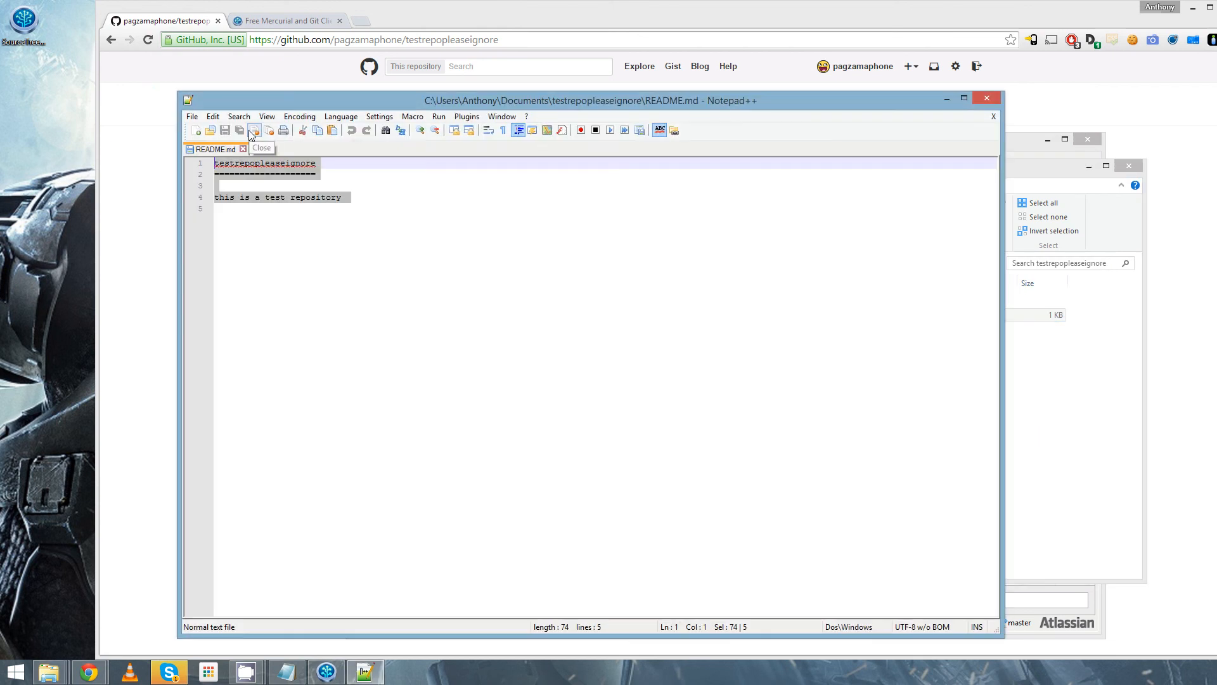
key(Delete)
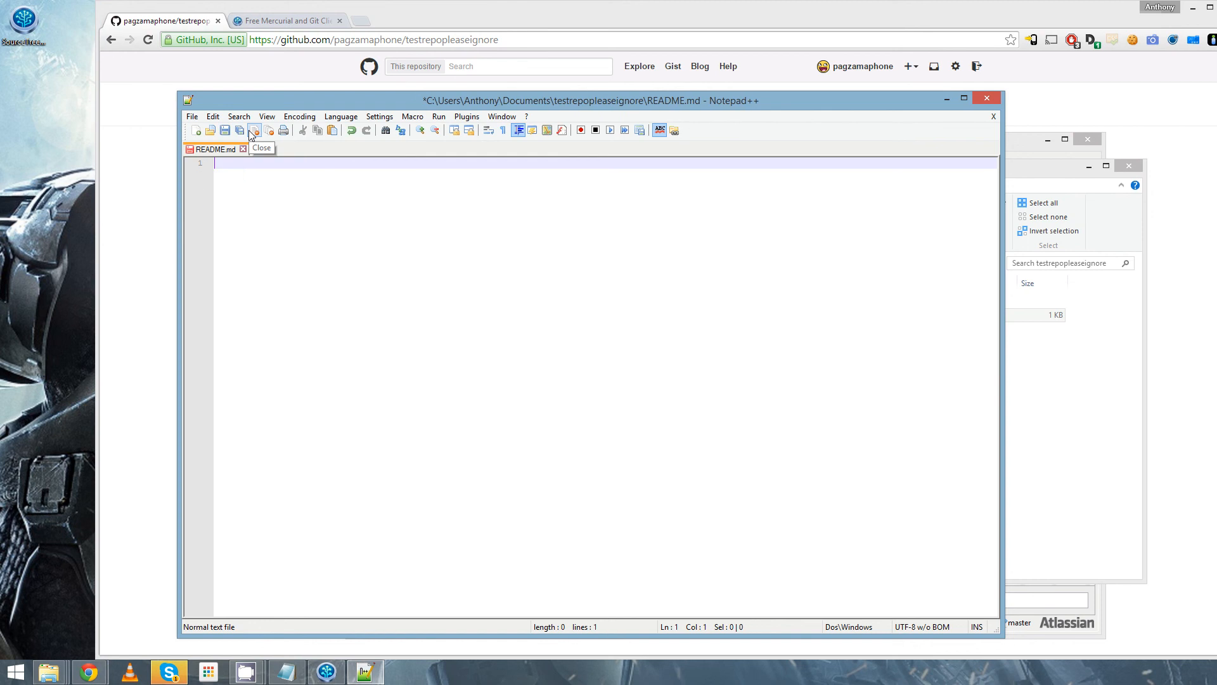
text(Hello Worol)
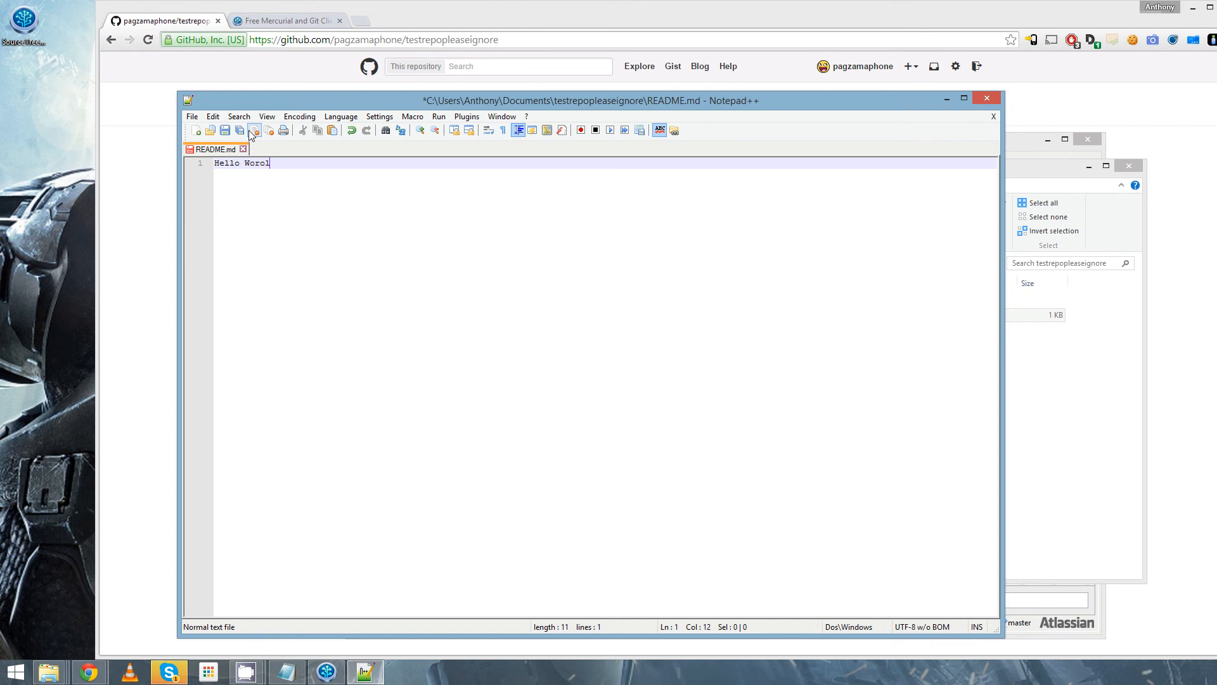
key(BackSpace)
key(BackSpace)
text(ld!)
key(ctrl+s)
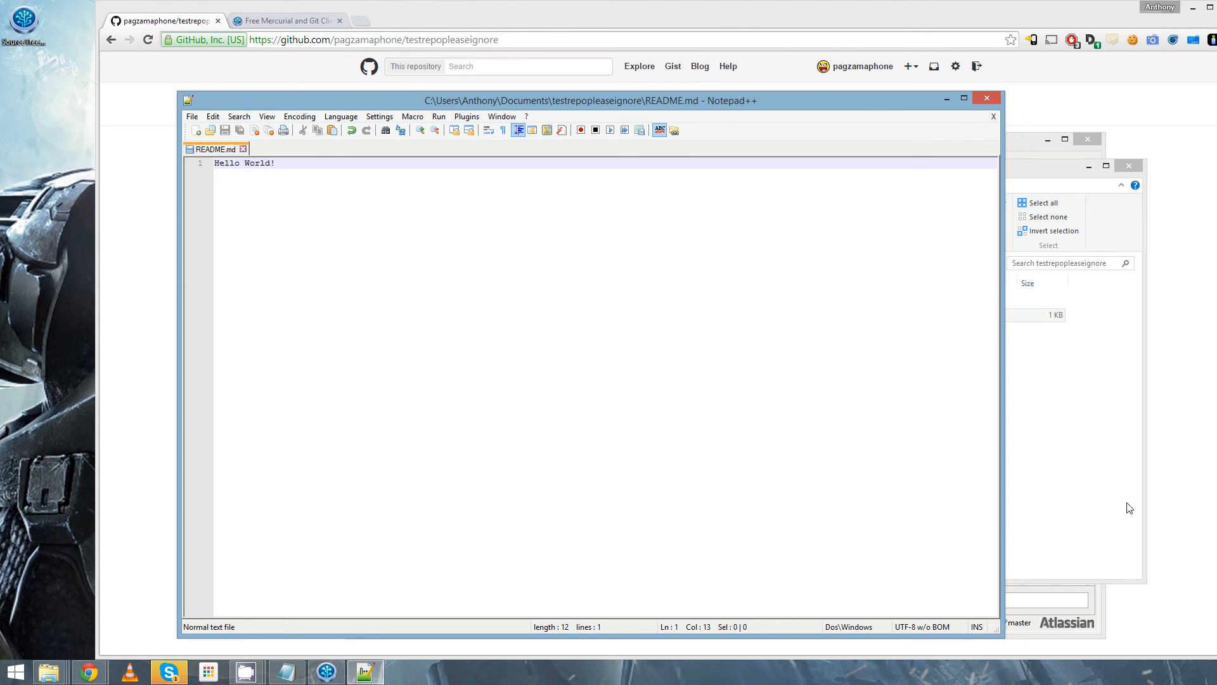
click(984, 101)
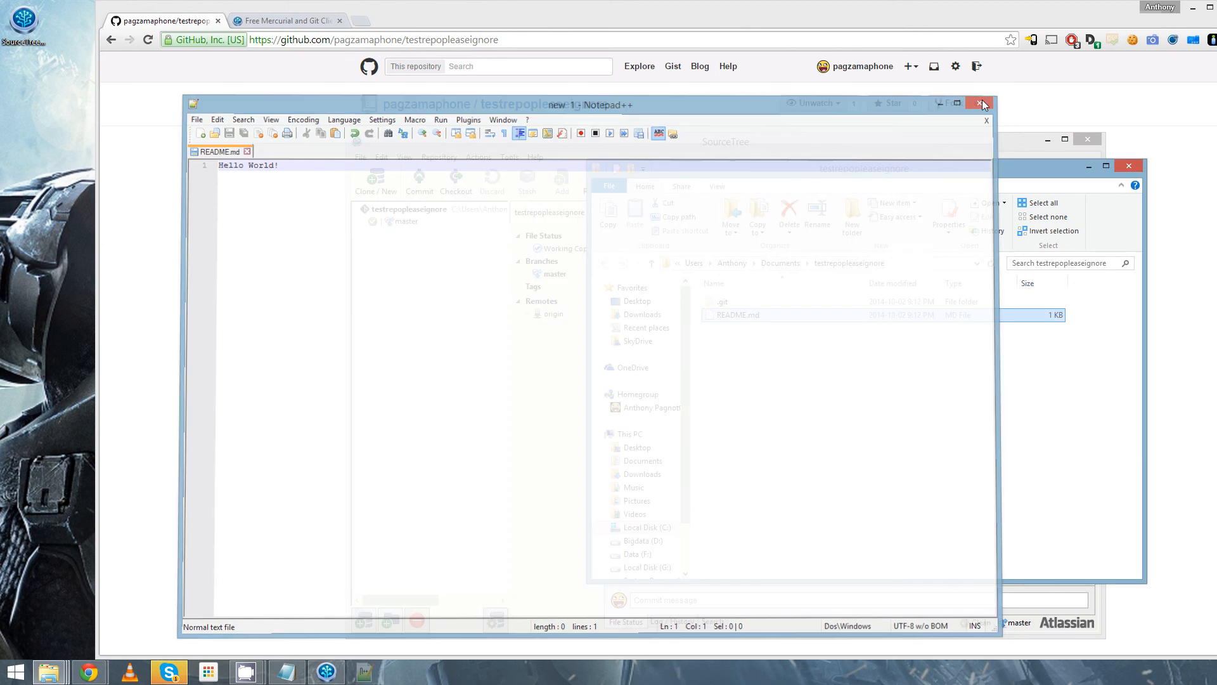
click(911, 143)
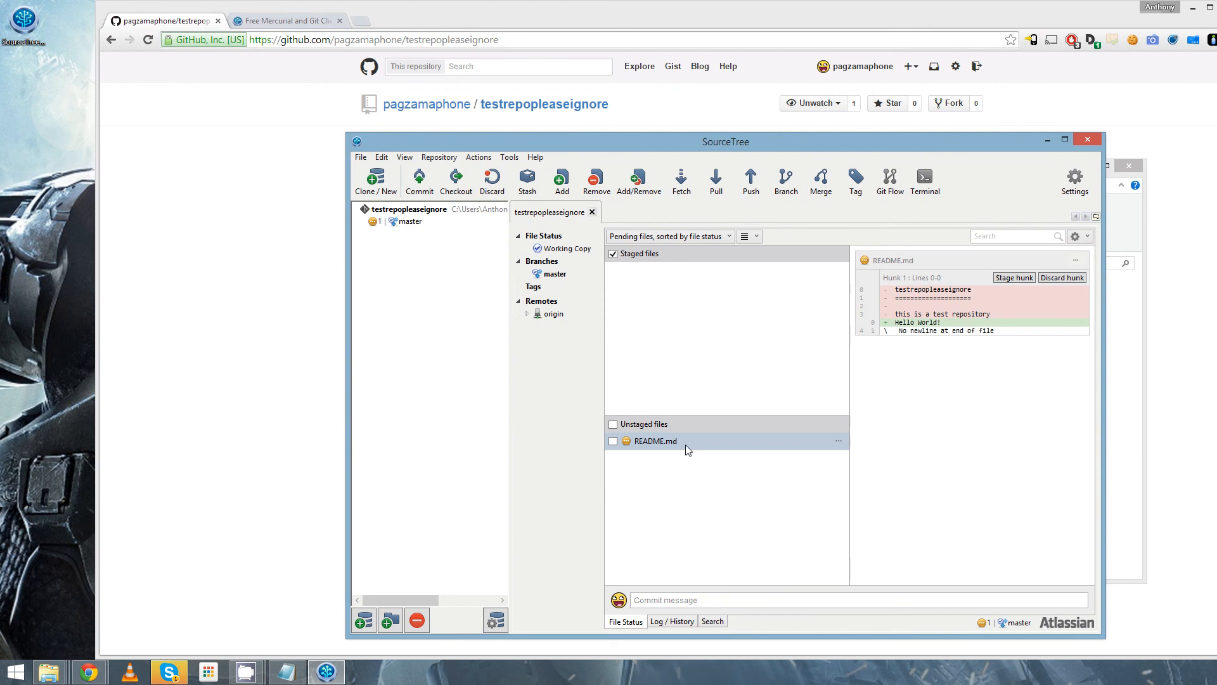
- Stage README.md and commit it with the message "this is my first commit"
click(642, 444)
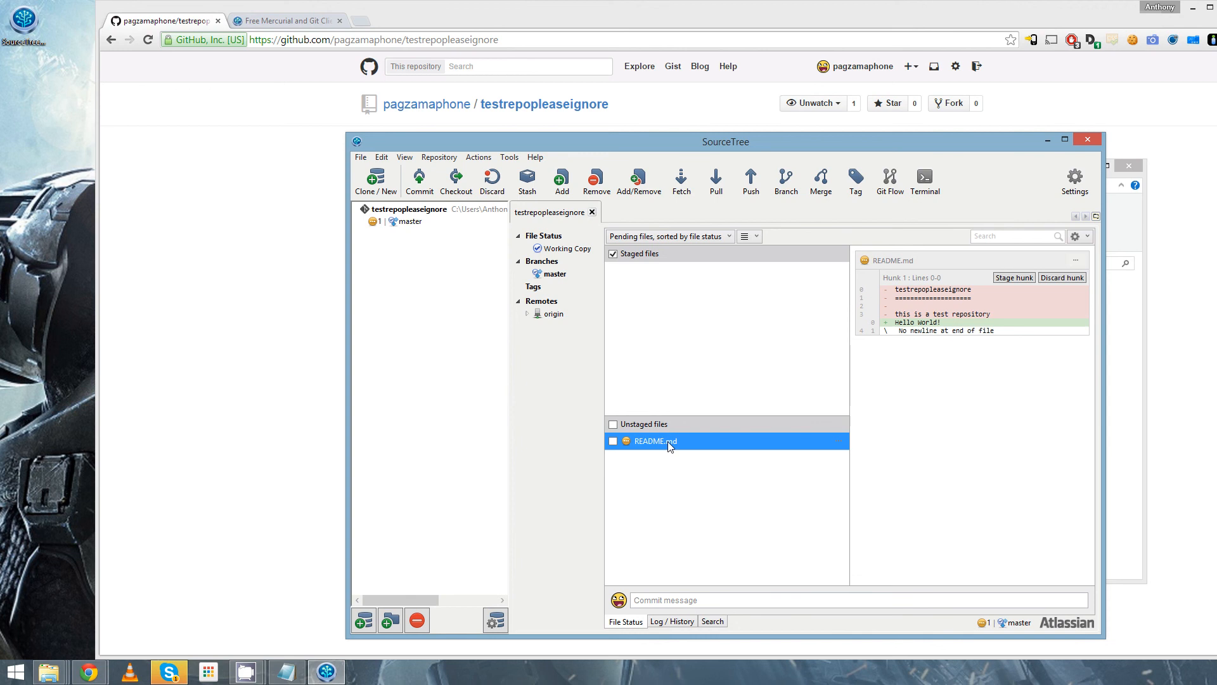
drag(669, 446, 682, 329)
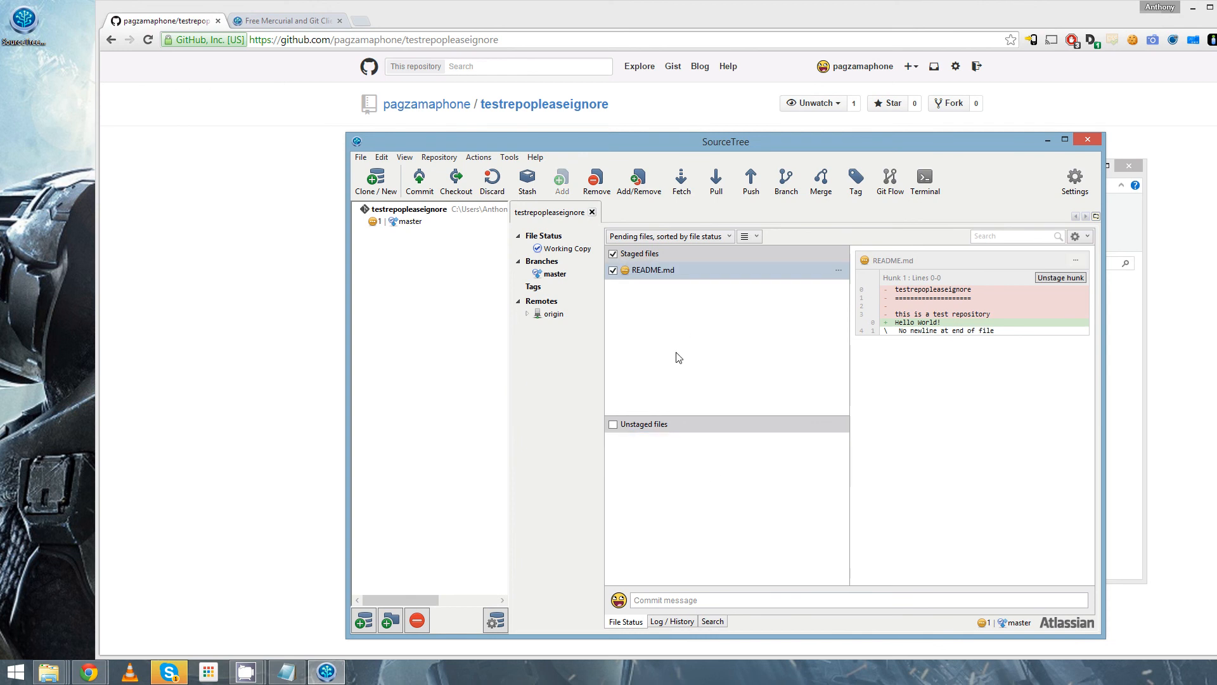
click(420, 181)
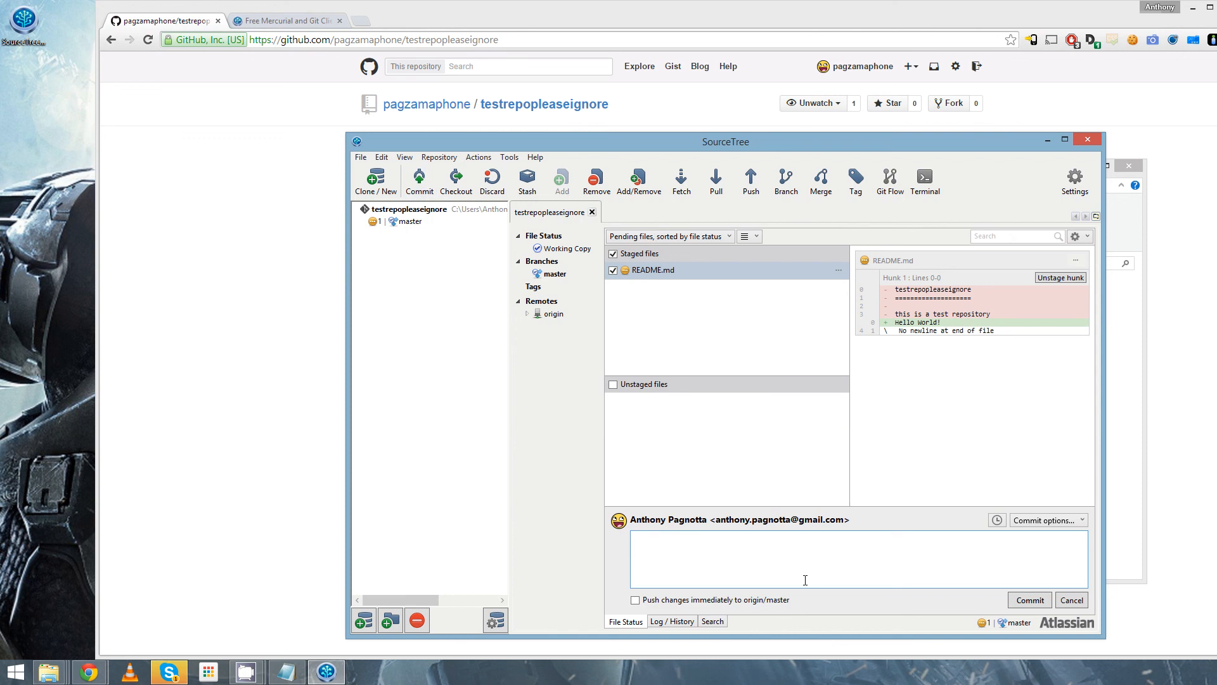
text(this is my first commit)
click(1029, 601)
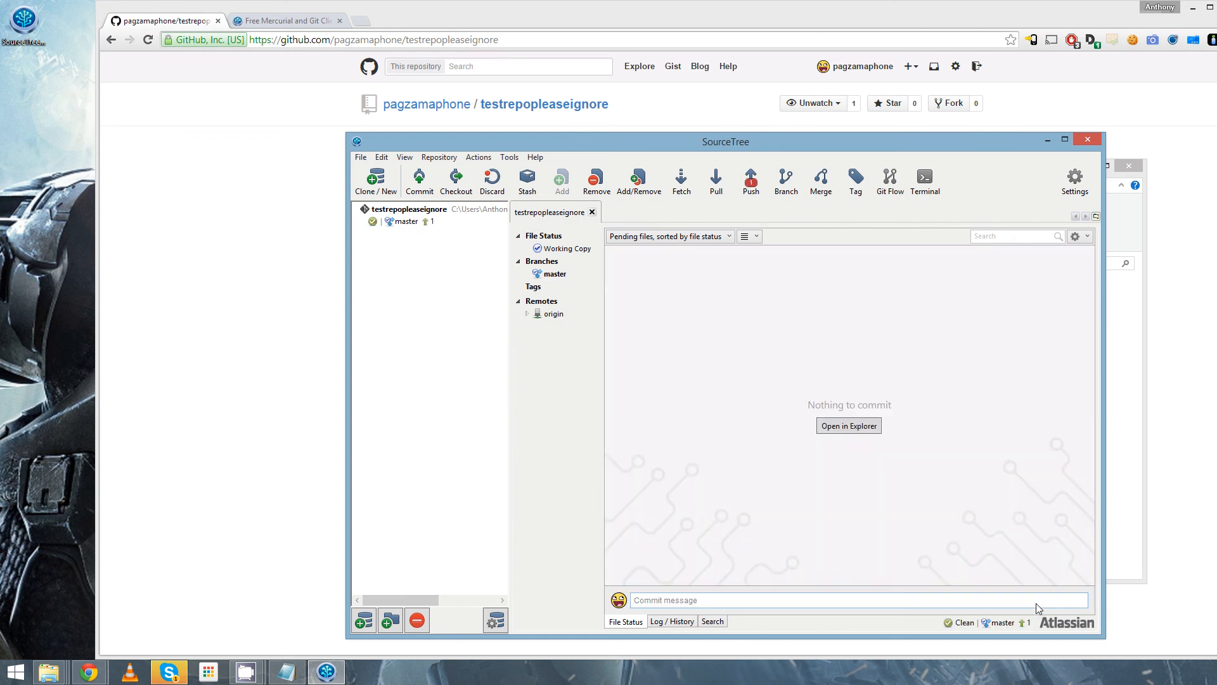
- Examine the master branch history, comparing the README.md changes in the new commit and the initial commit
click(574, 275)
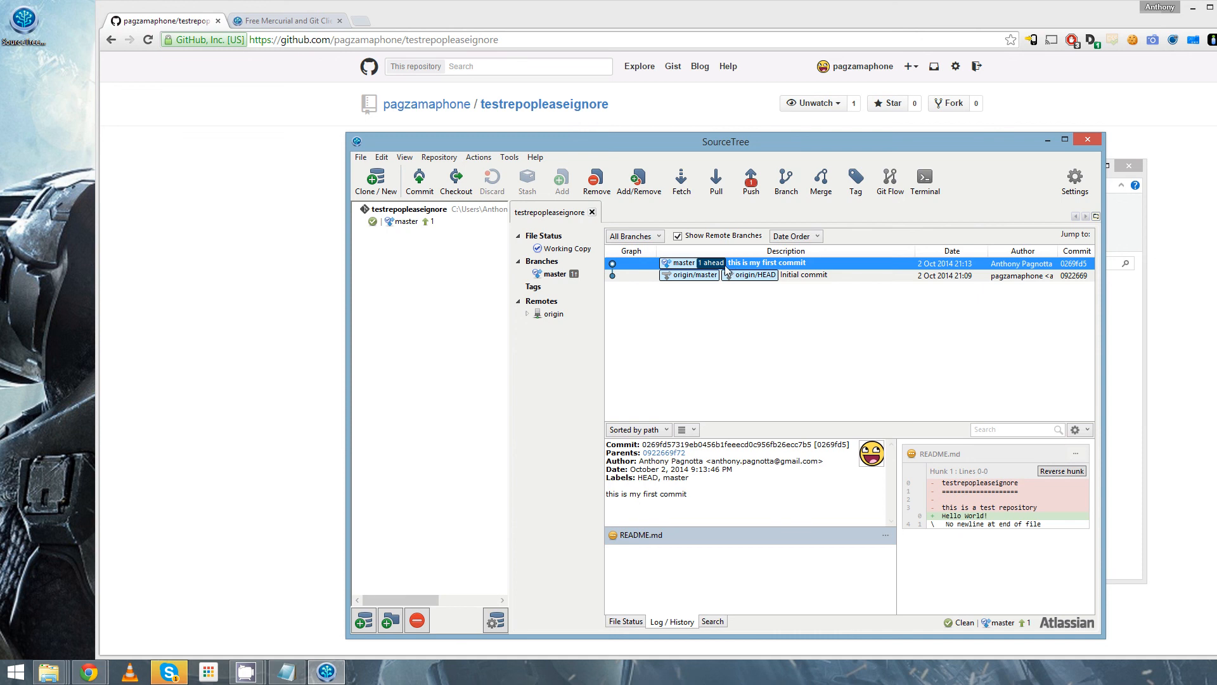
click(824, 276)
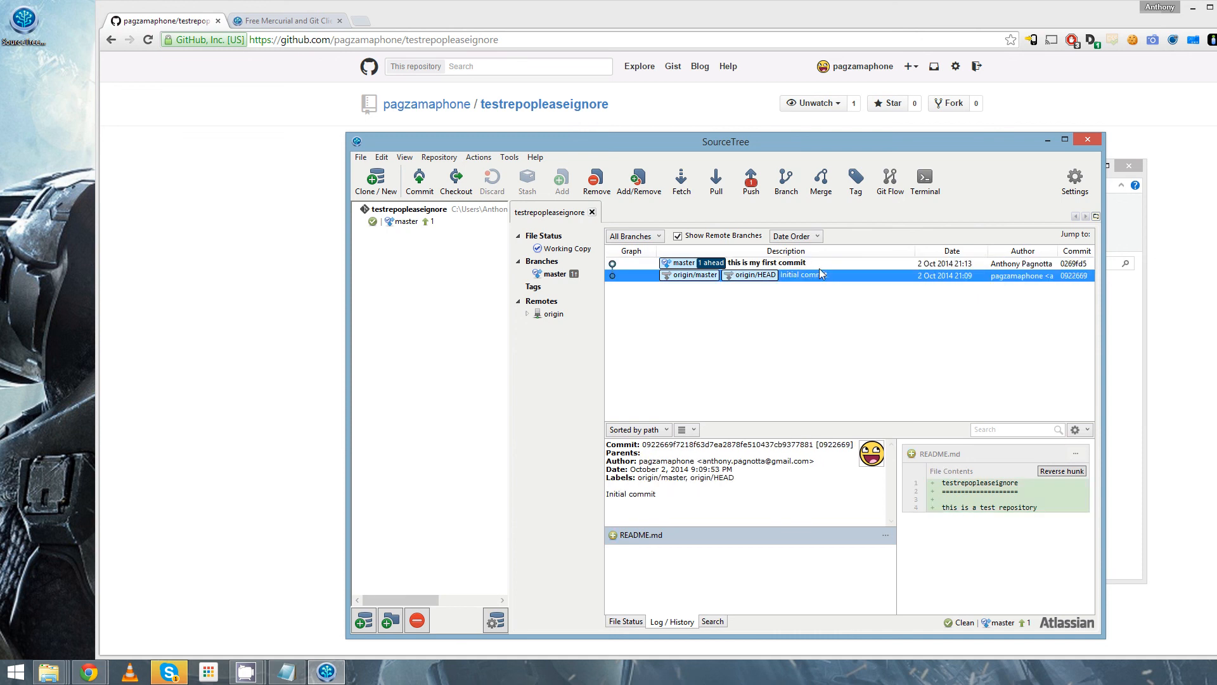
key(Up)
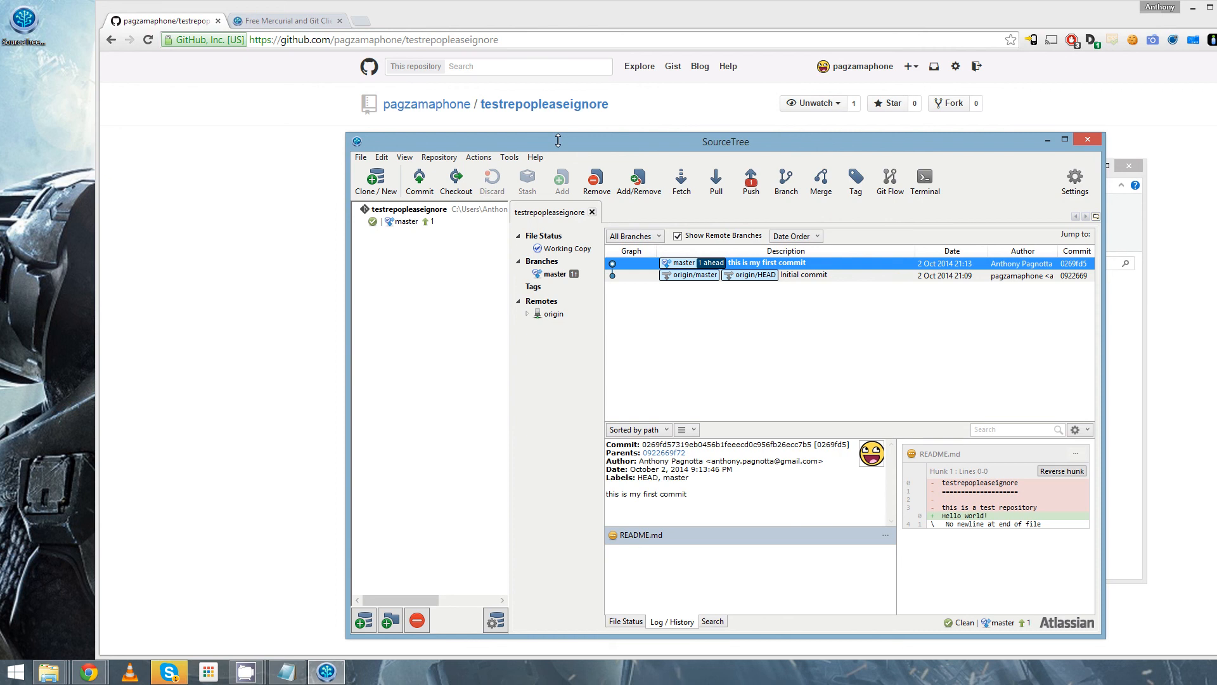
drag(558, 140, 515, 126)
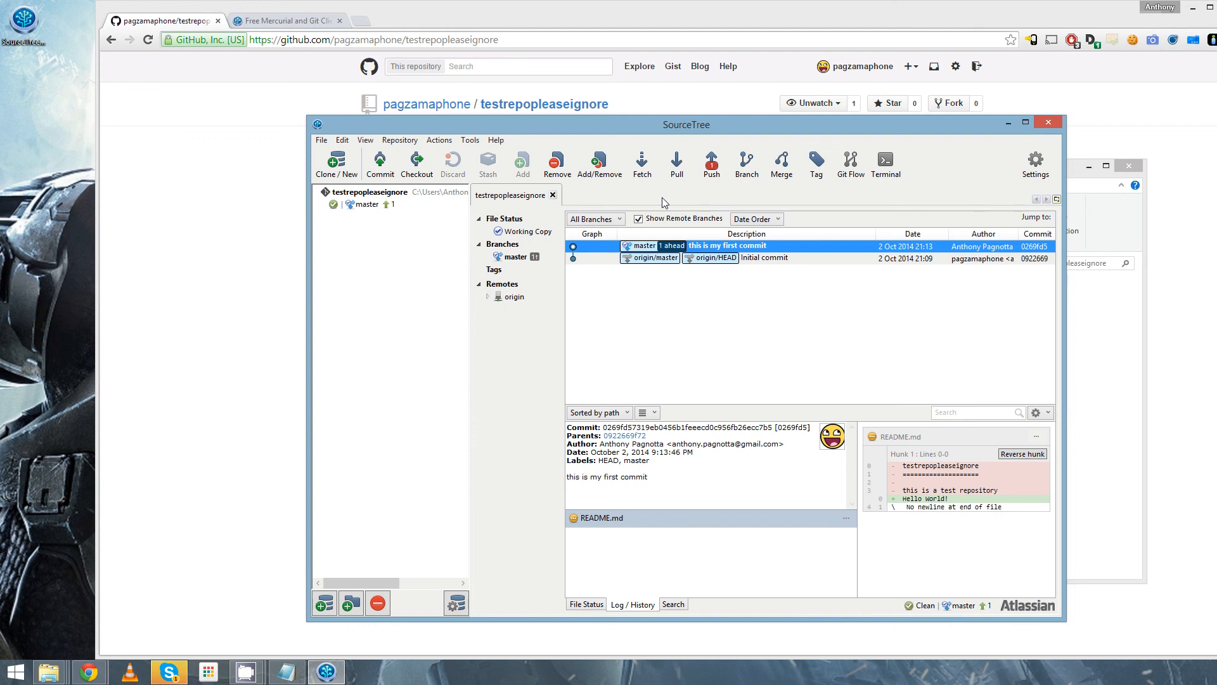
- Start pushing the local master branch to master on origin, including all tags
click(712, 170)
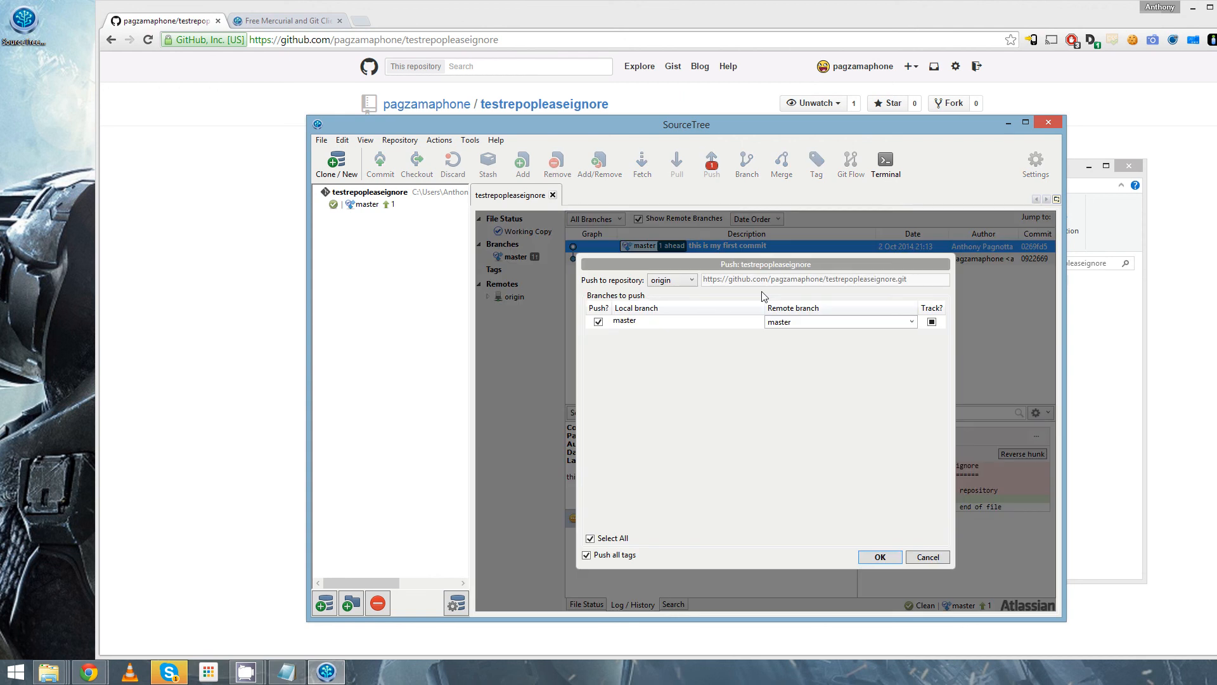
click(883, 558)
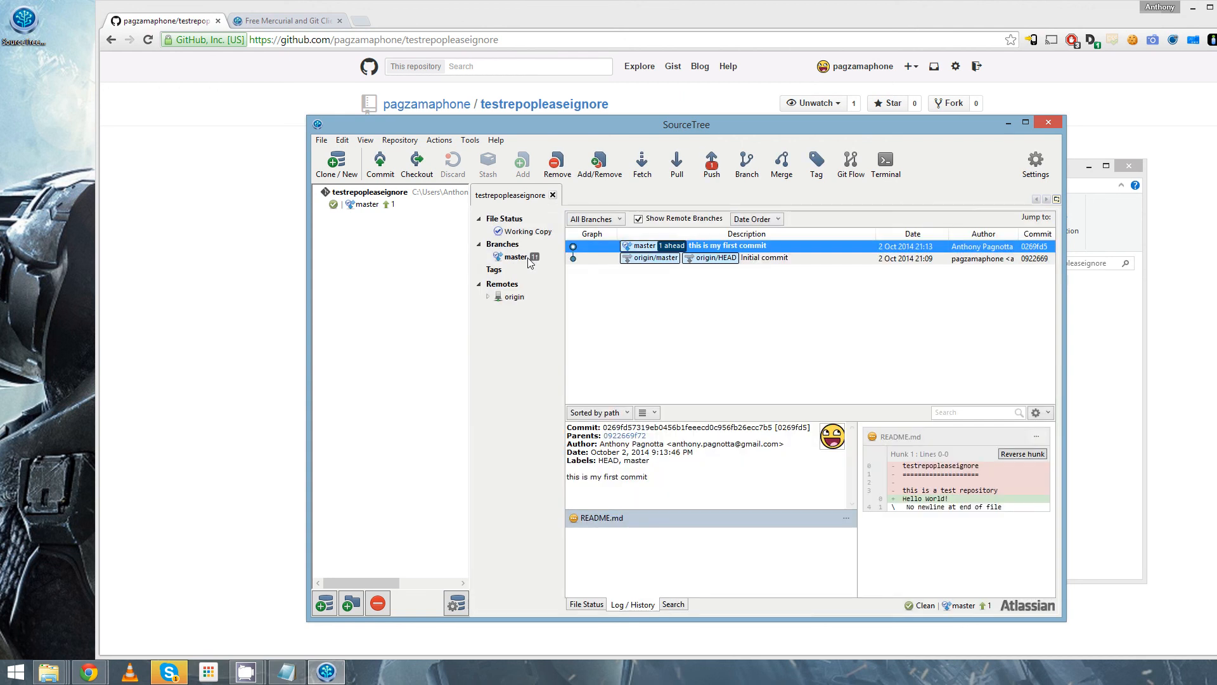
right_click(526, 259)
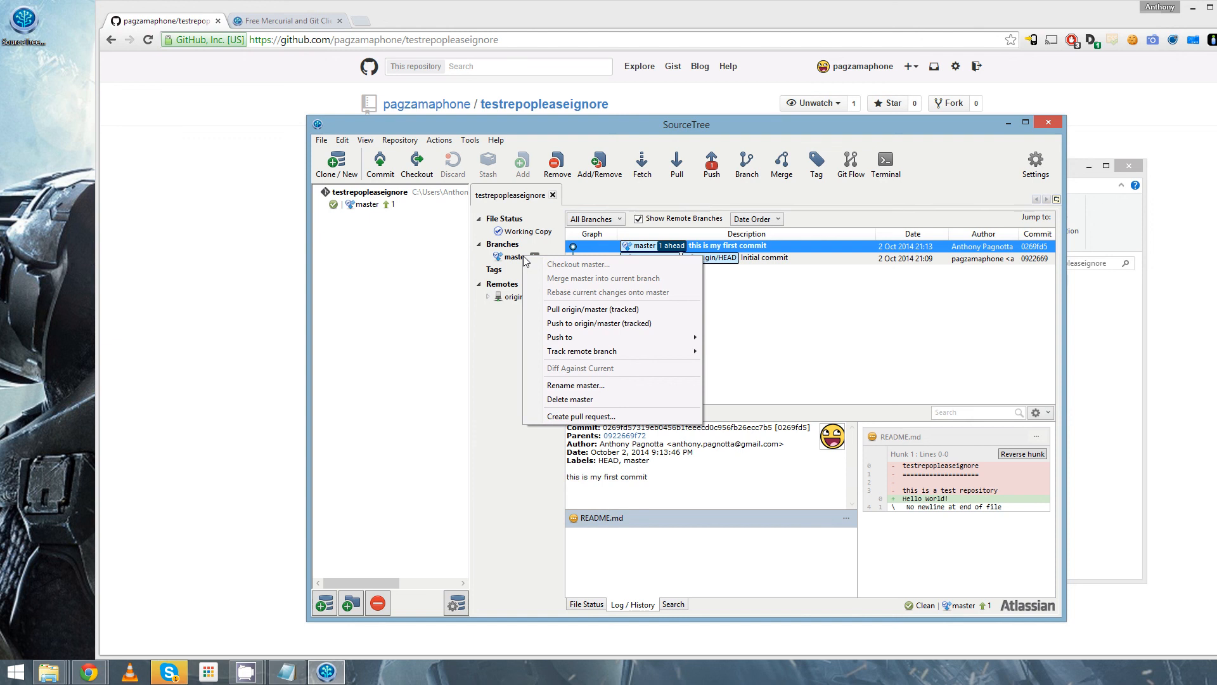
click(731, 347)
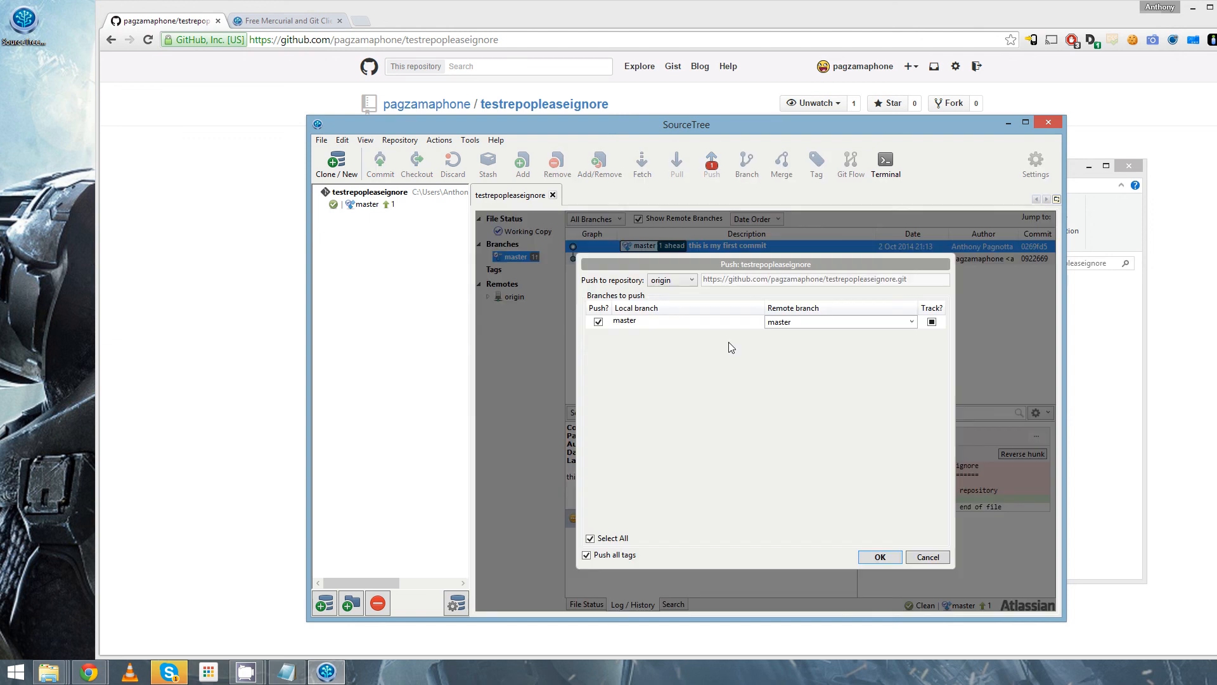
click(879, 556)
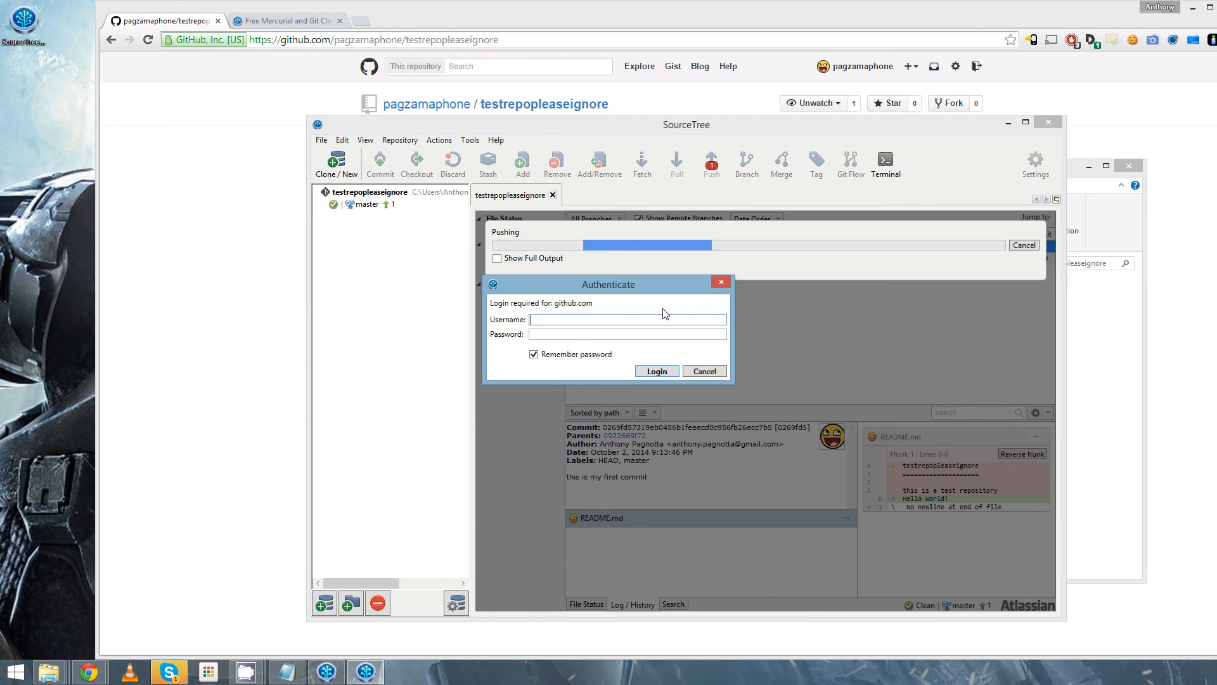
- Log in to github.com with the account username and password, keeping the password remembered, to complete the push
text(a)
text(ag)
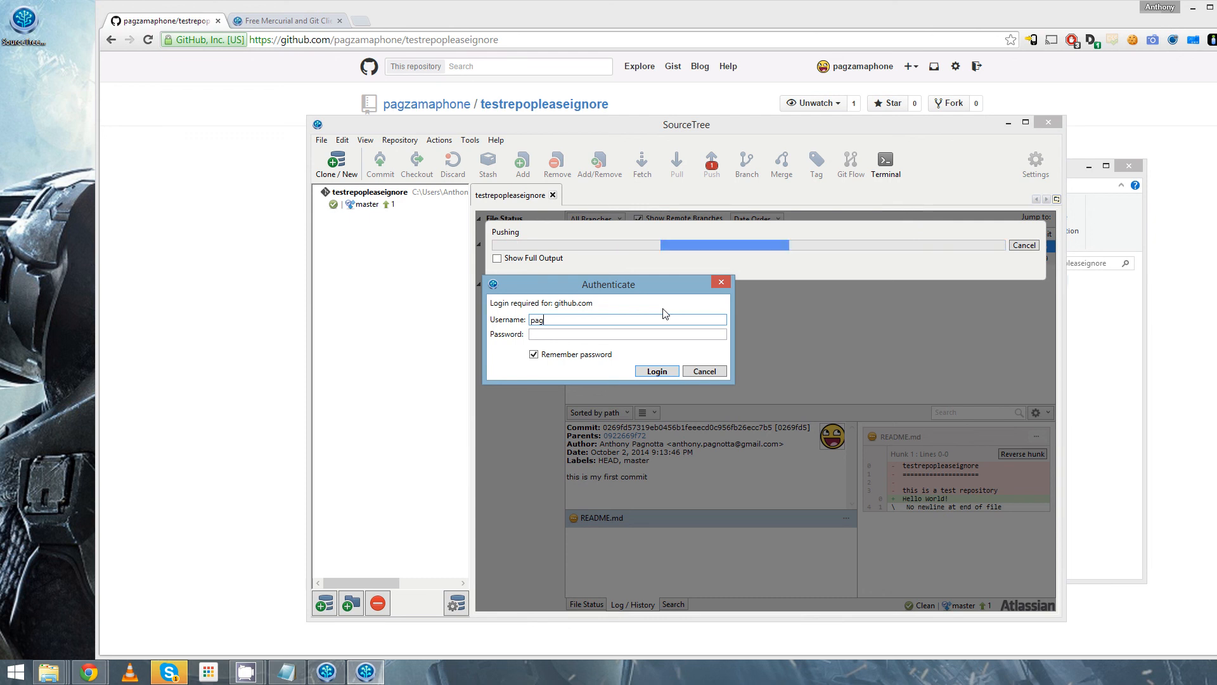
text(zamap)
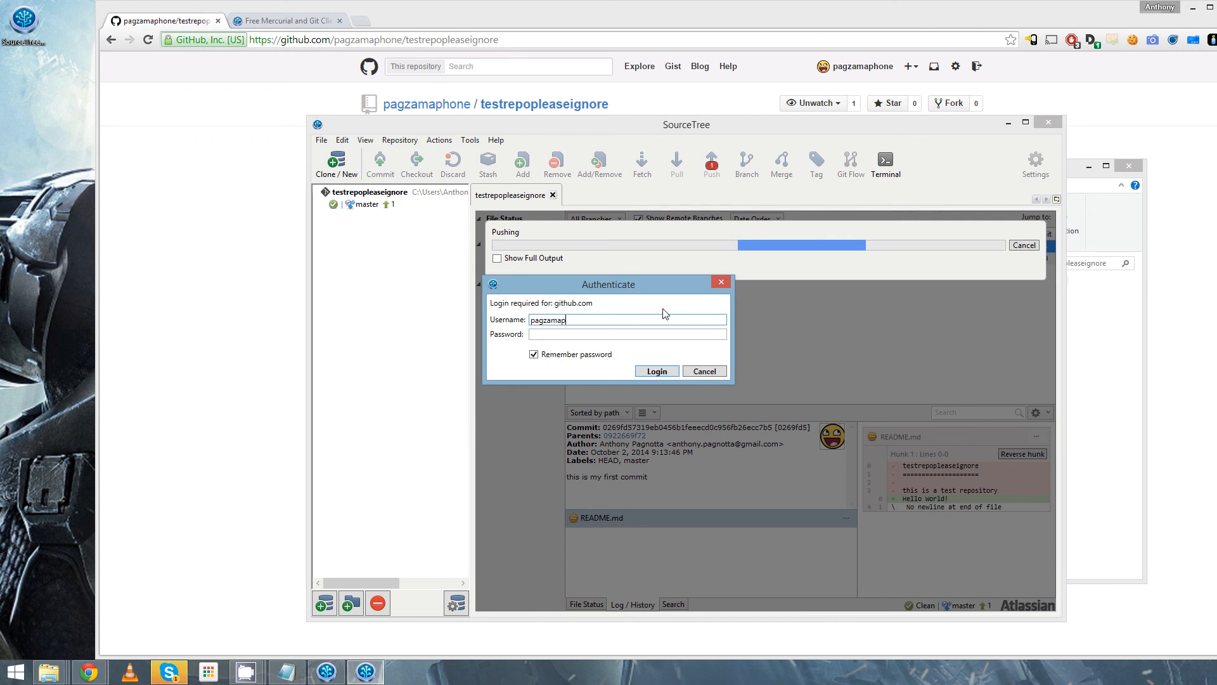
text(hone)
key(Tab)
text(••)
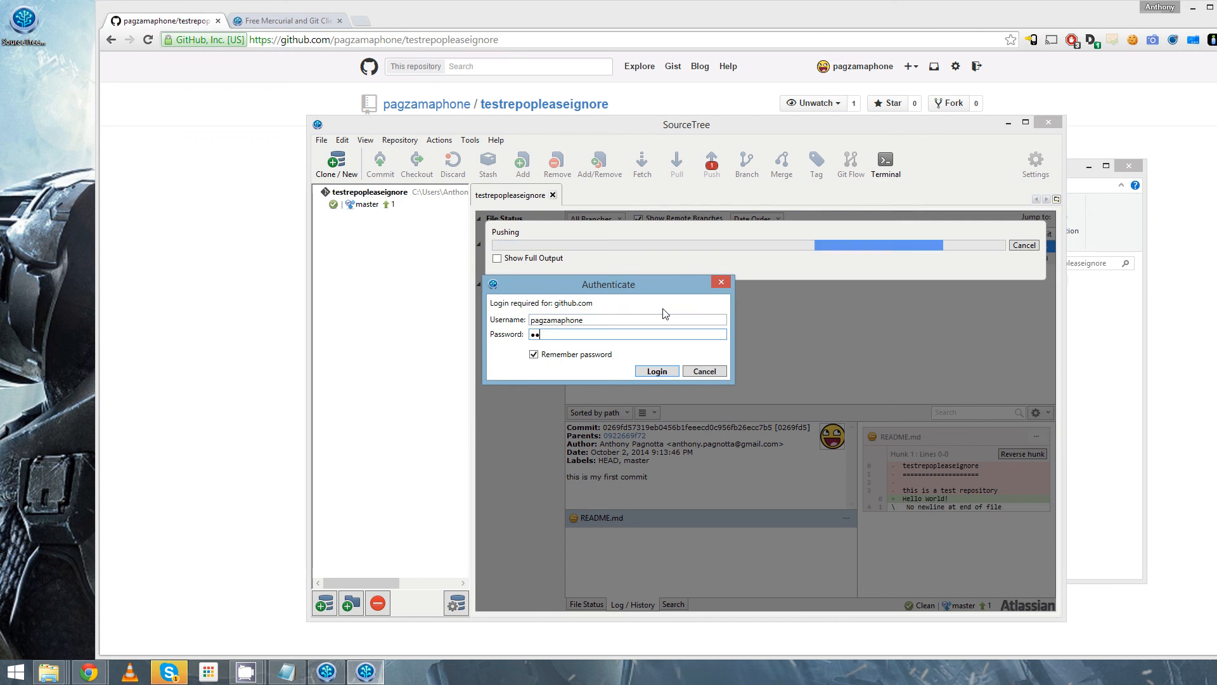
text(•••••••)
key(Return)
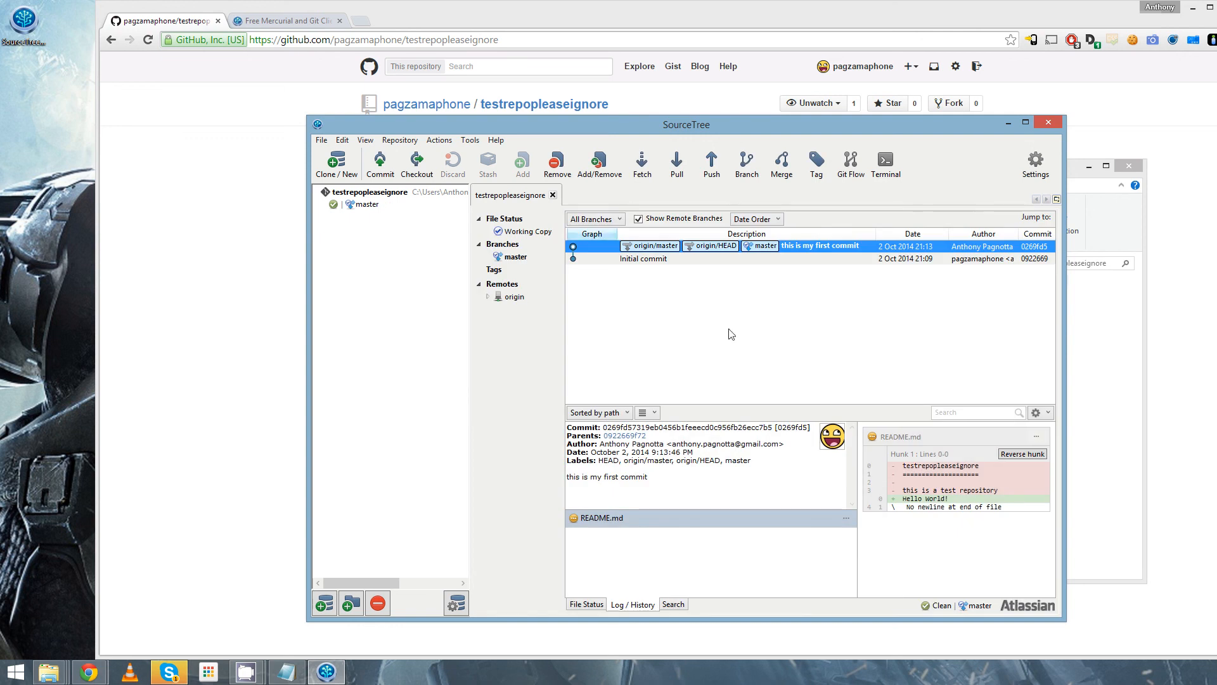
- Switch to the testrepopleaseignore page in Chrome, reload it and check the README text
click(226, 395)
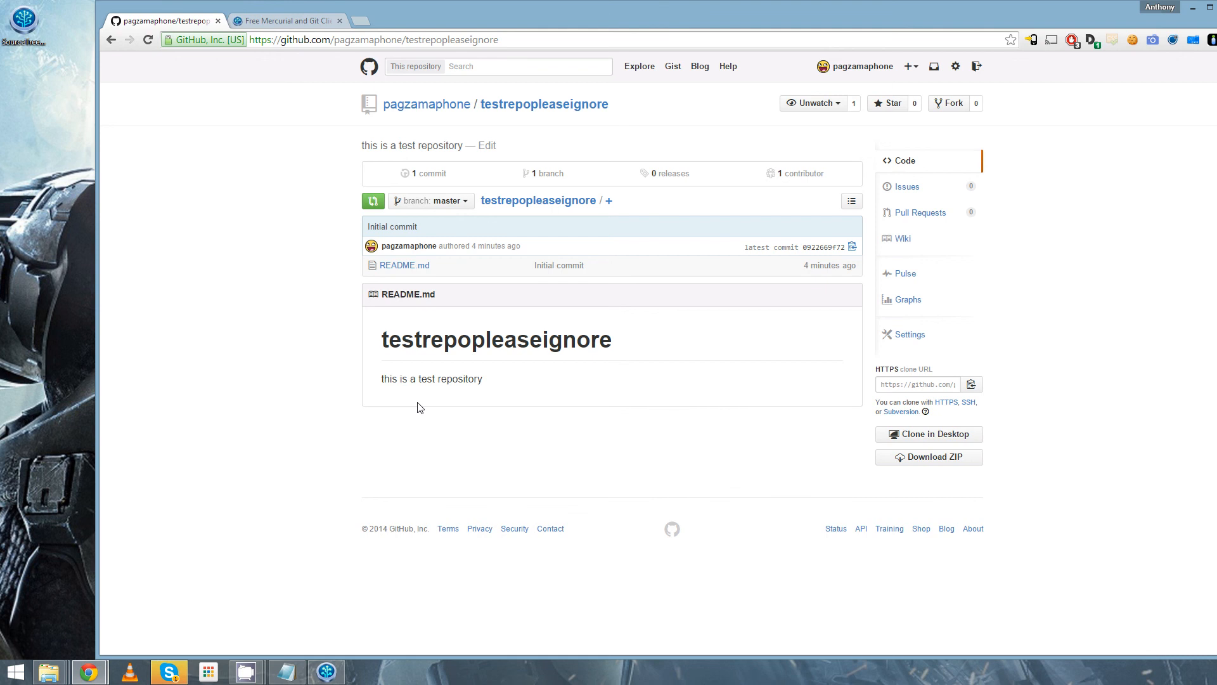
key(F5)
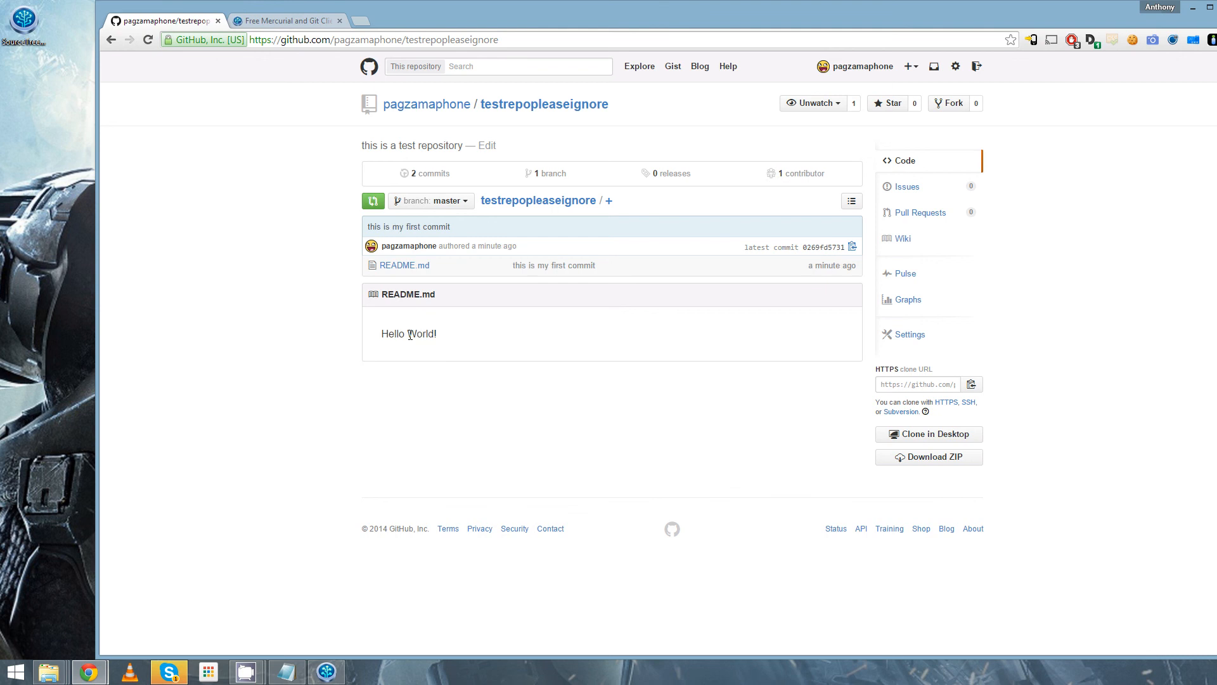
drag(437, 334, 407, 332)
click(405, 336)
- Return to SourceTree, open the working copy's folder in File Explorer and open README.md in Notepad++
click(327, 672)
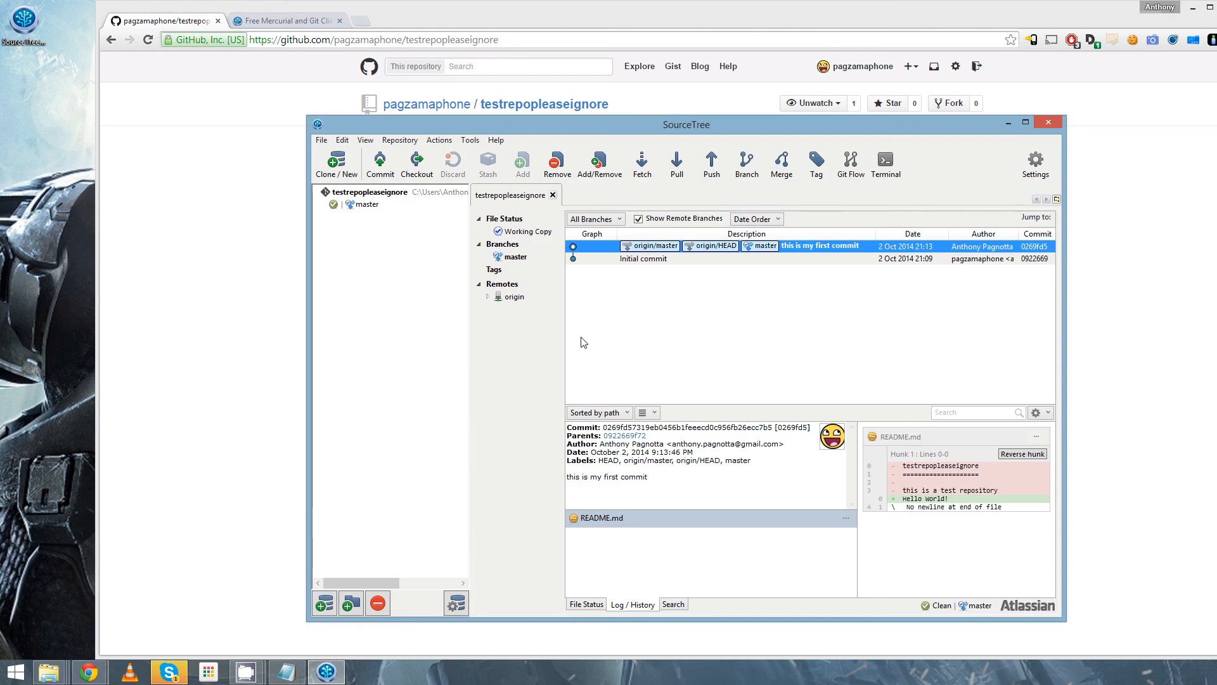
click(528, 232)
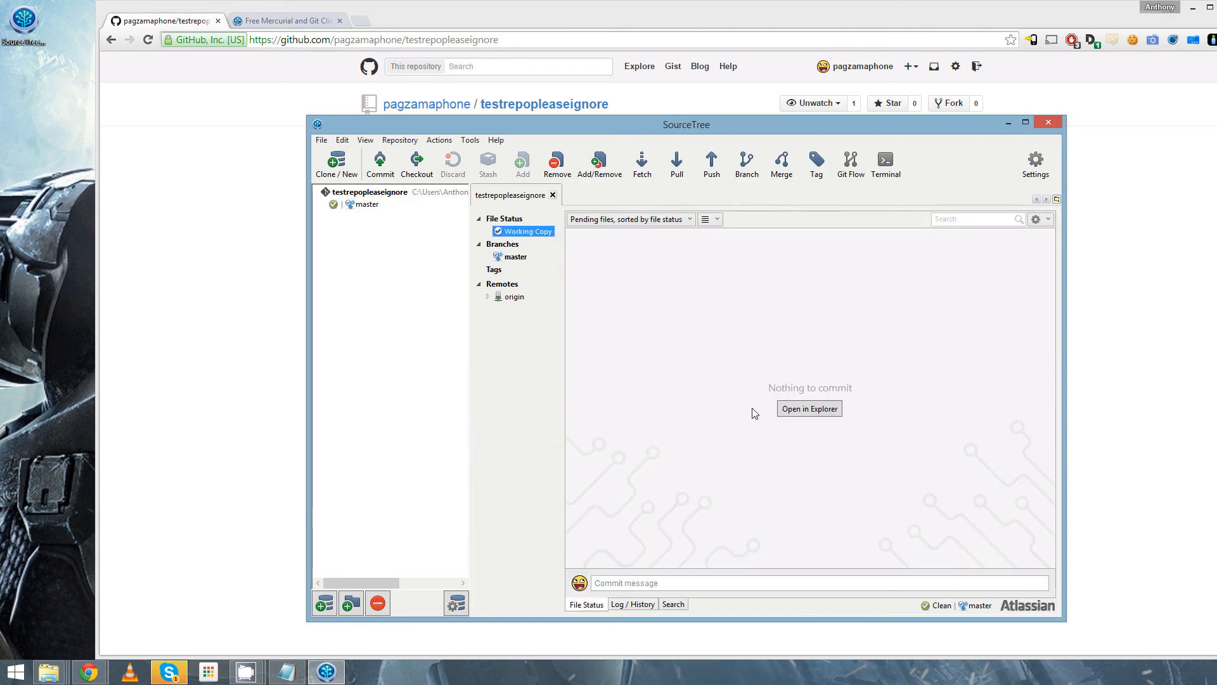
click(810, 408)
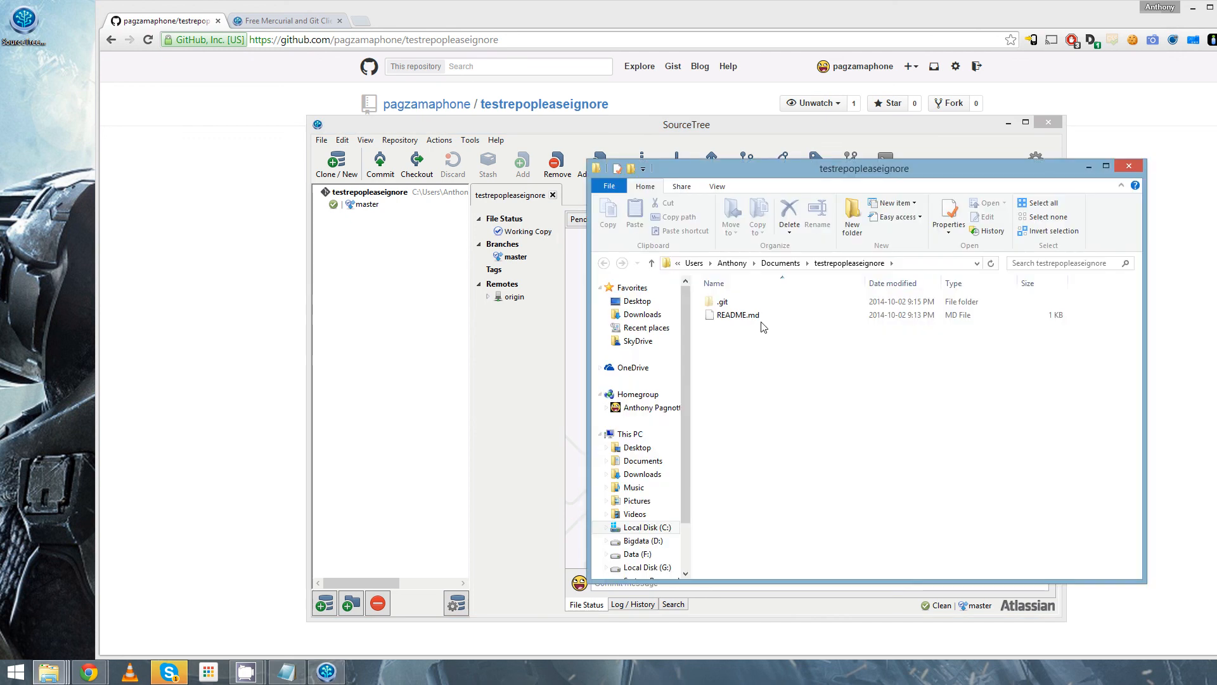
right_click(741, 319)
click(750, 337)
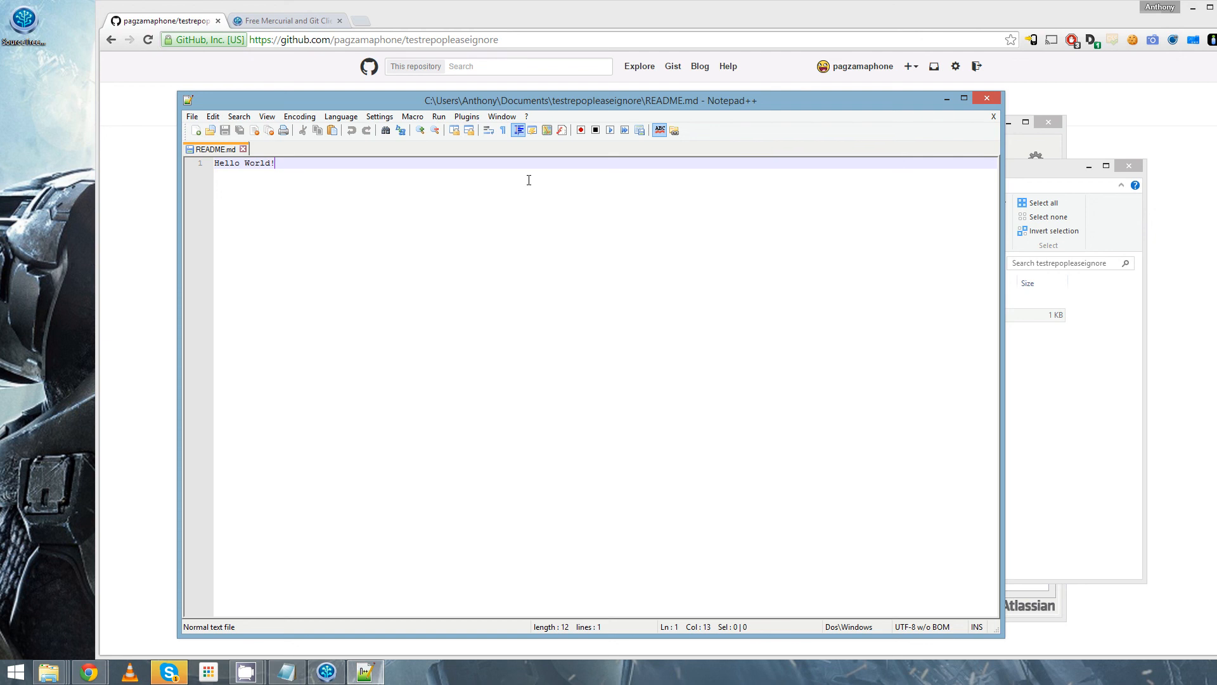
- Change the README.md text to "Hello World2!", save and close the file, and return to SourceTree
key(Left)
text(2)
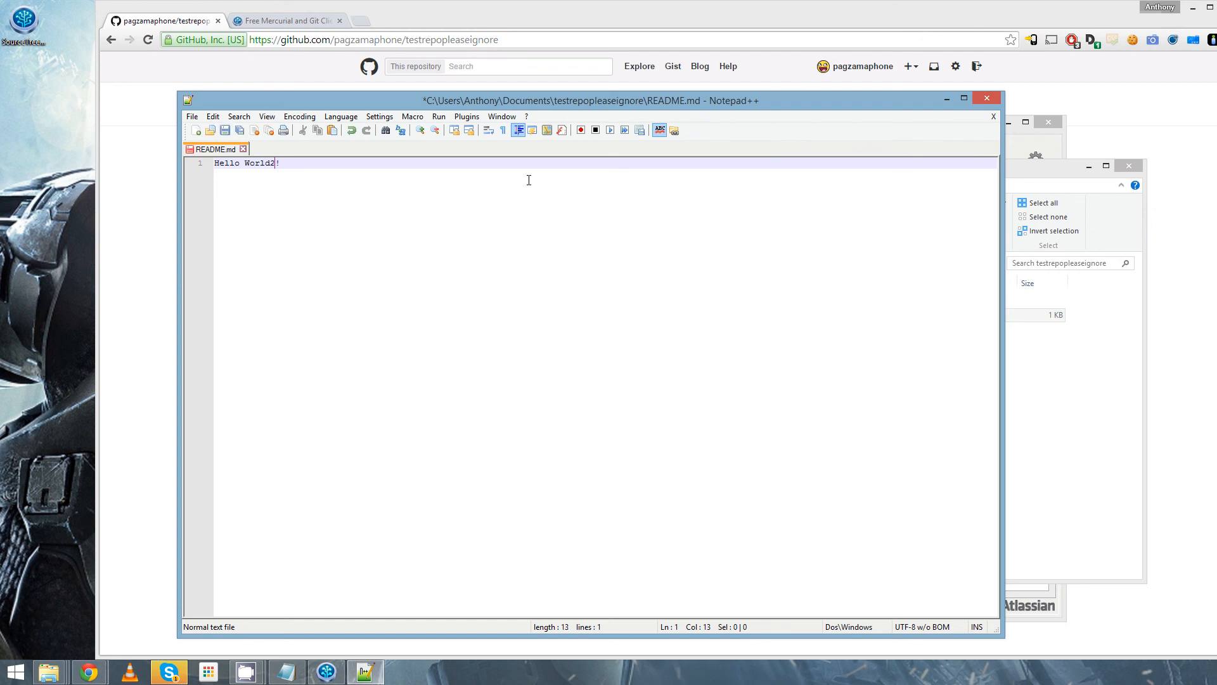
key(ctrl+s)
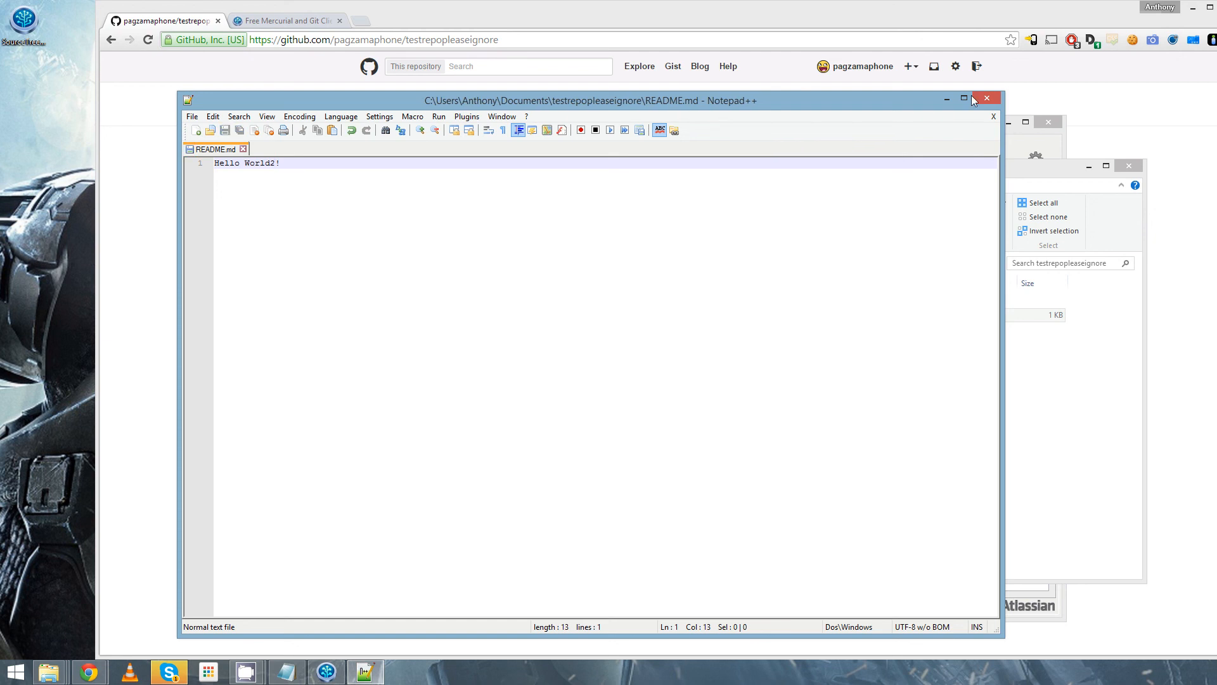
click(986, 99)
click(934, 132)
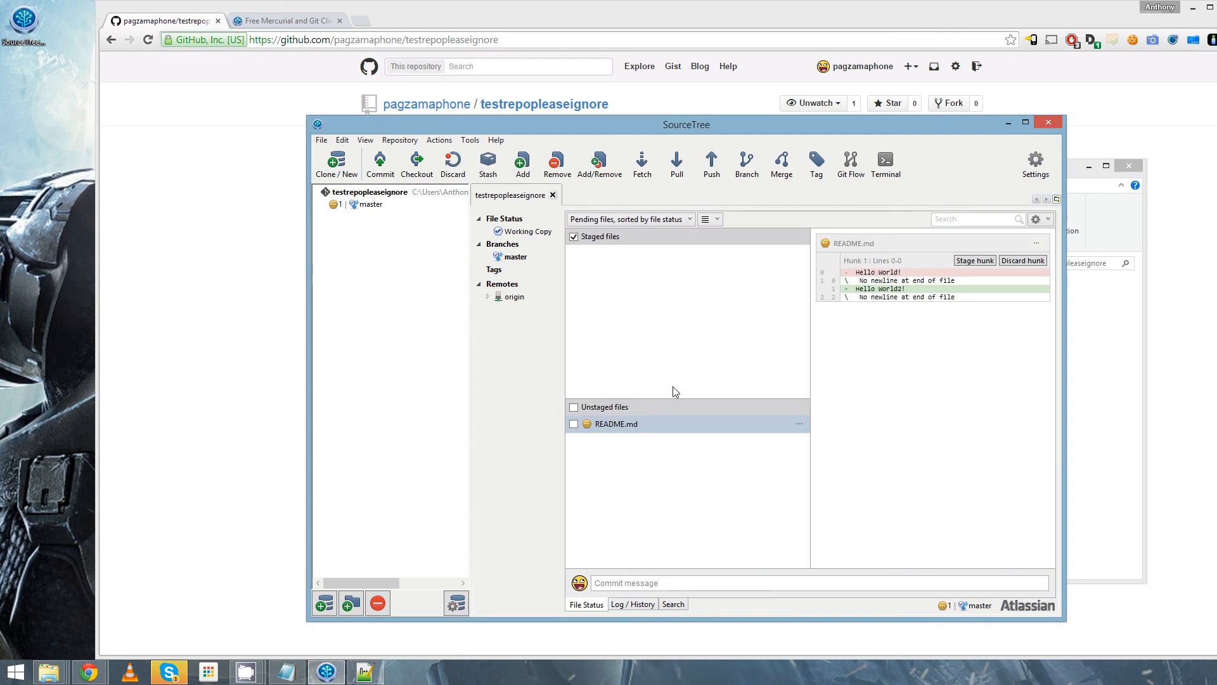
- Stage README.md and commit it with the message "This is another commit adding a 2 to hello world"
drag(666, 423, 633, 292)
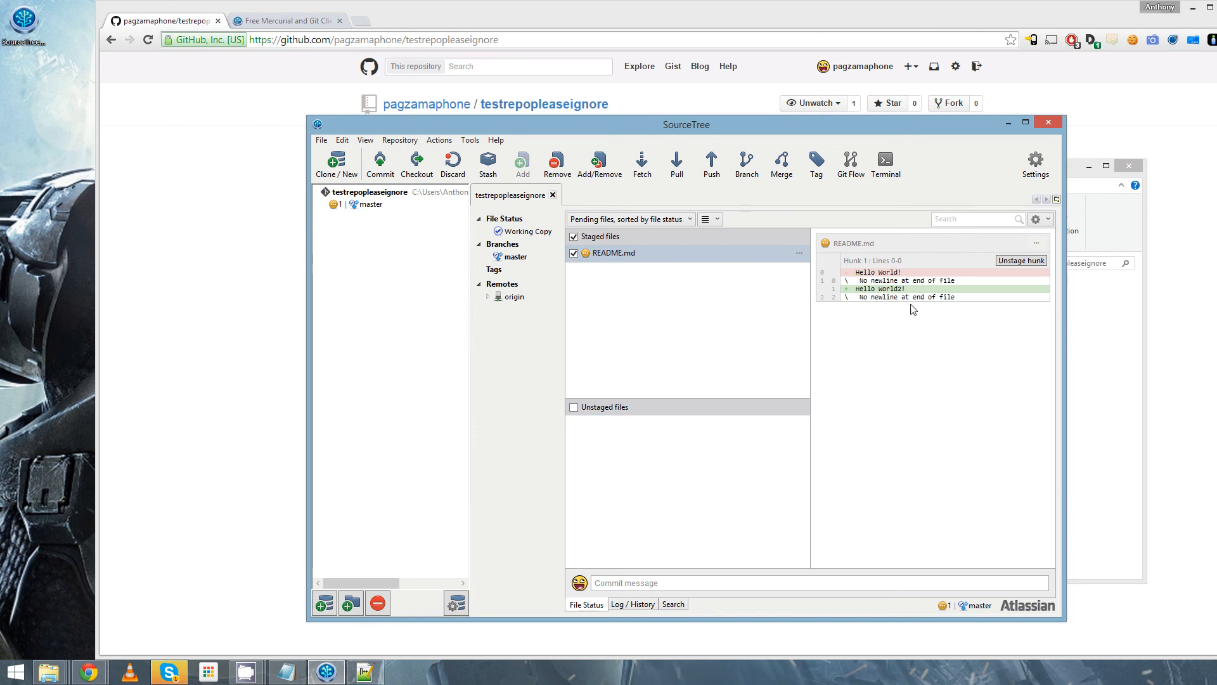
click(727, 578)
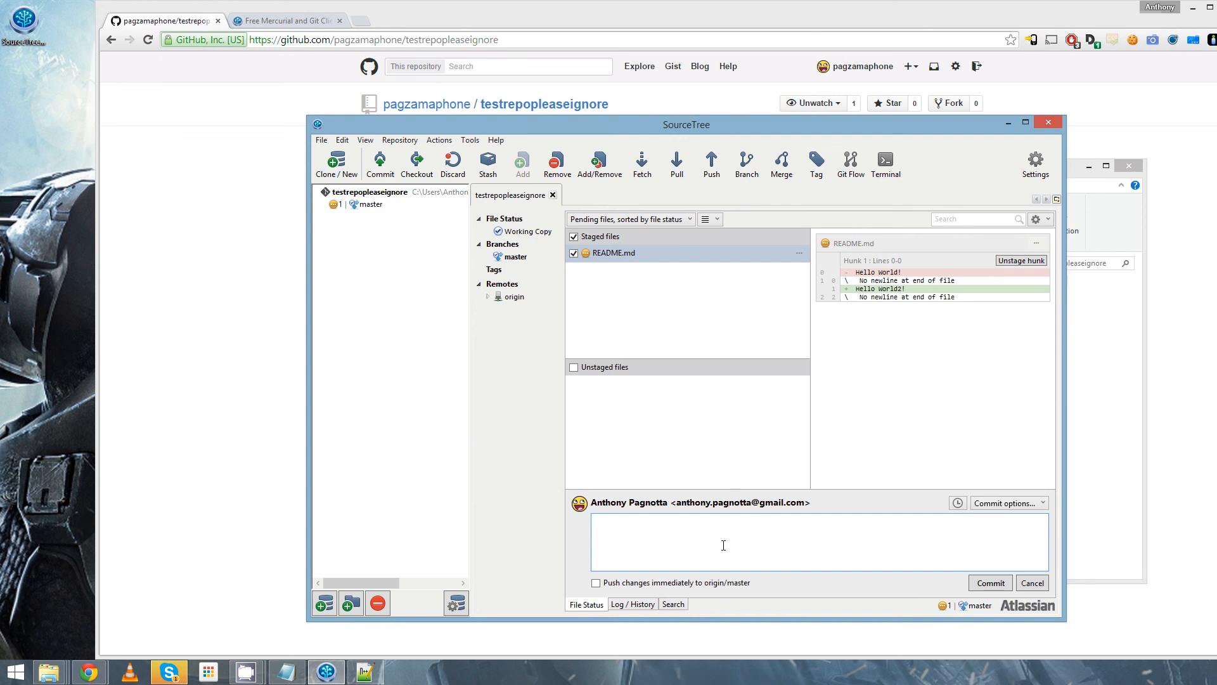
text(This is another commit adding a 2 to hello world)
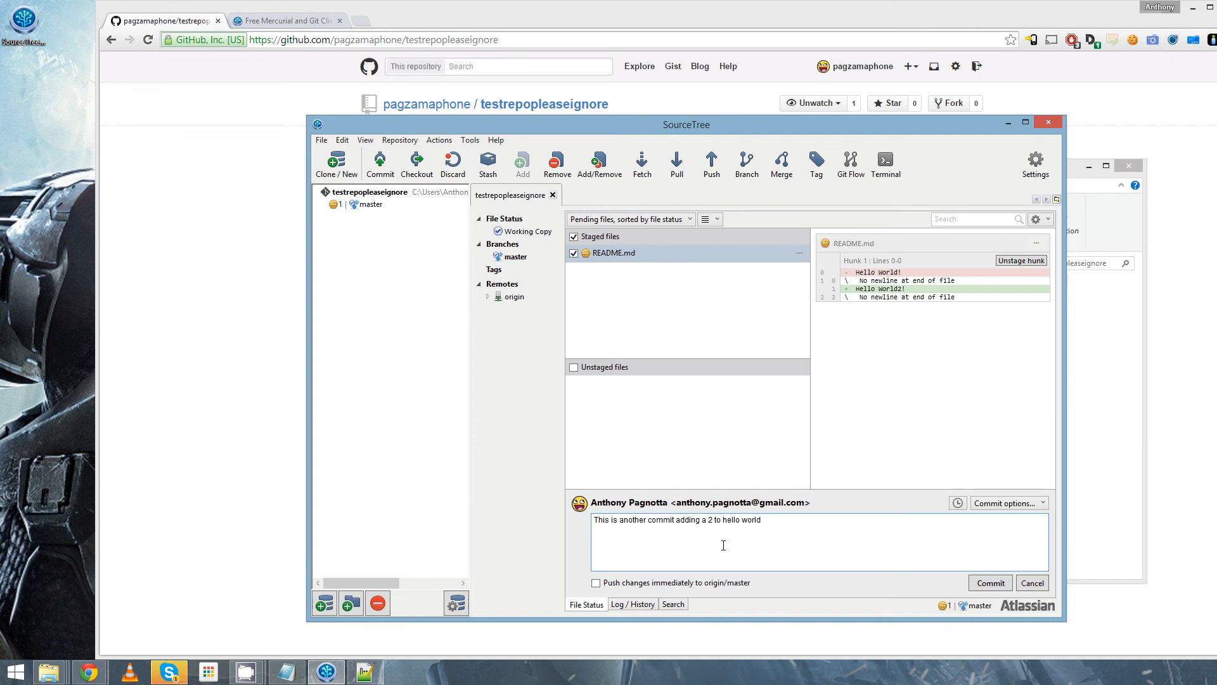
click(984, 578)
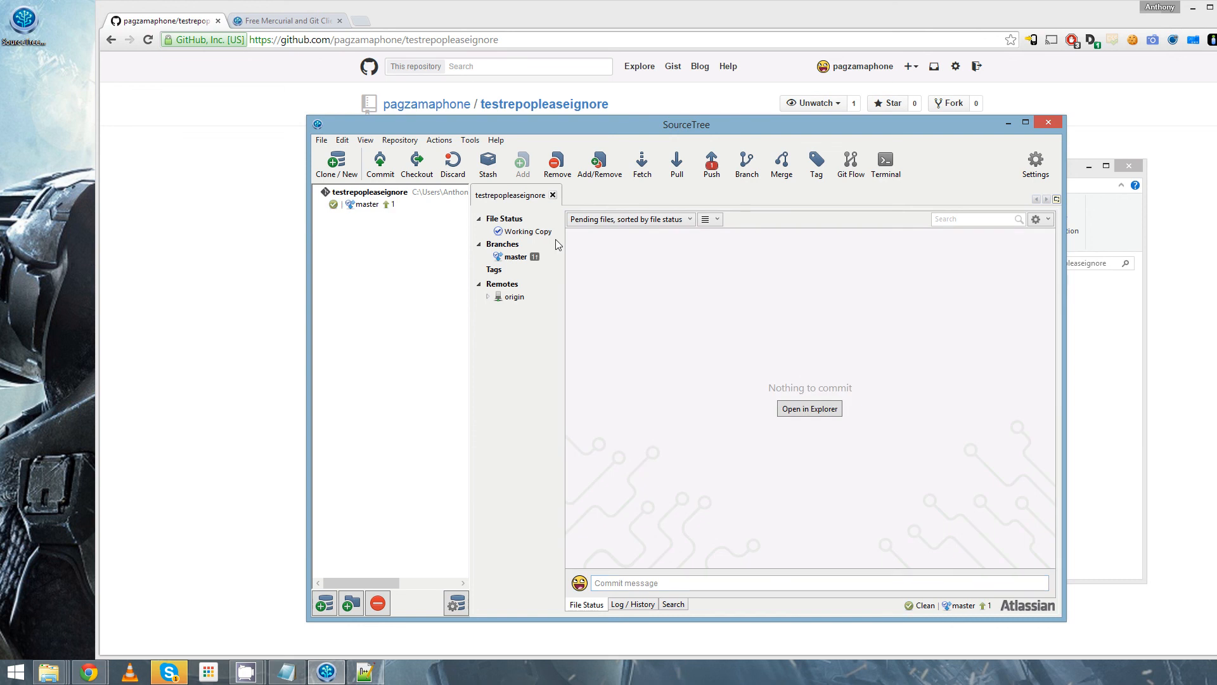
- Push the second README commit from local master to master on origin, including all tags
click(525, 260)
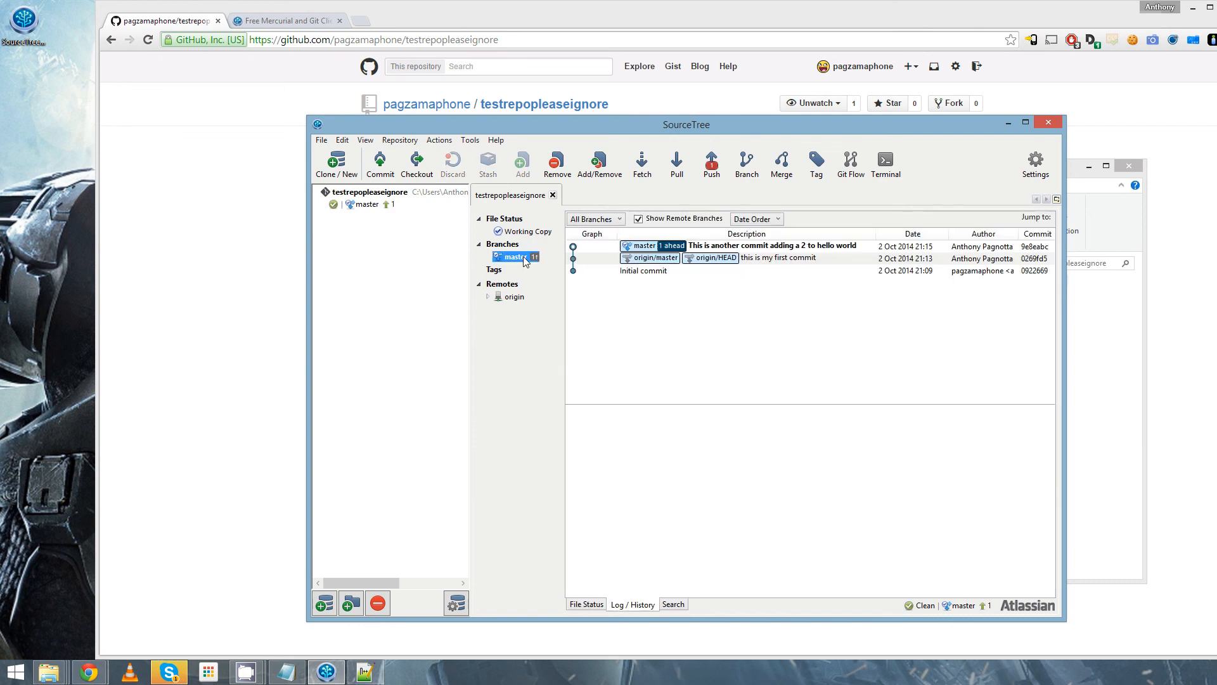
right_click(525, 260)
mouse_move(690, 336)
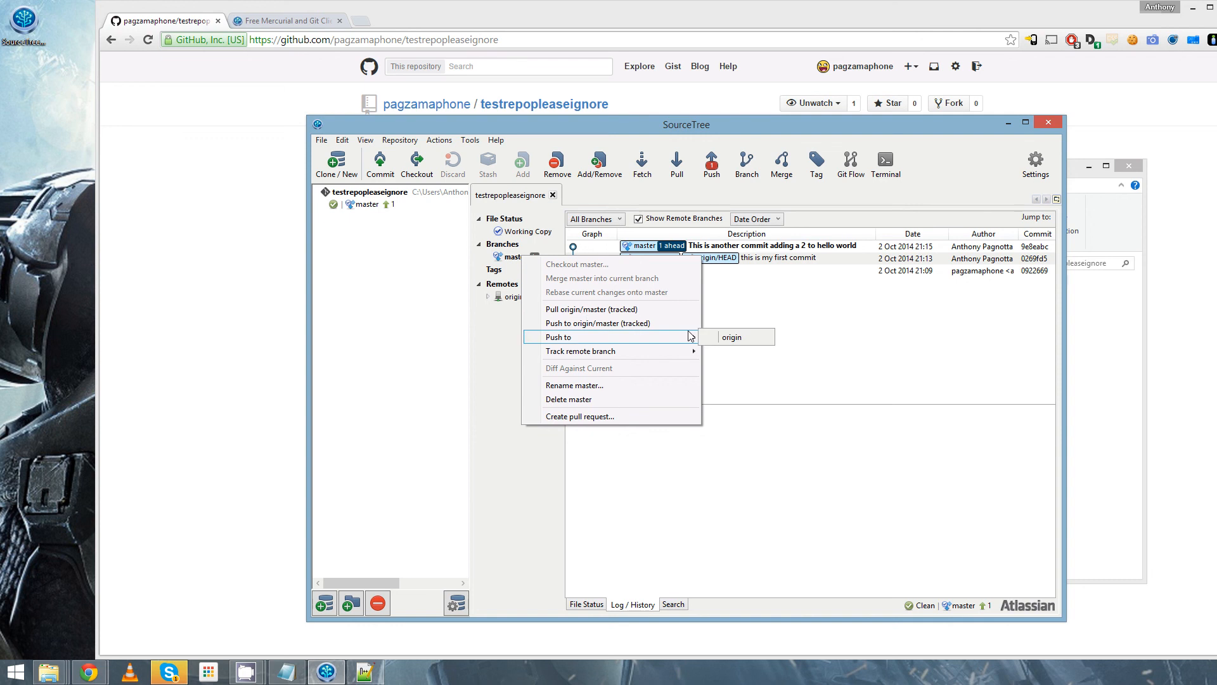
click(725, 337)
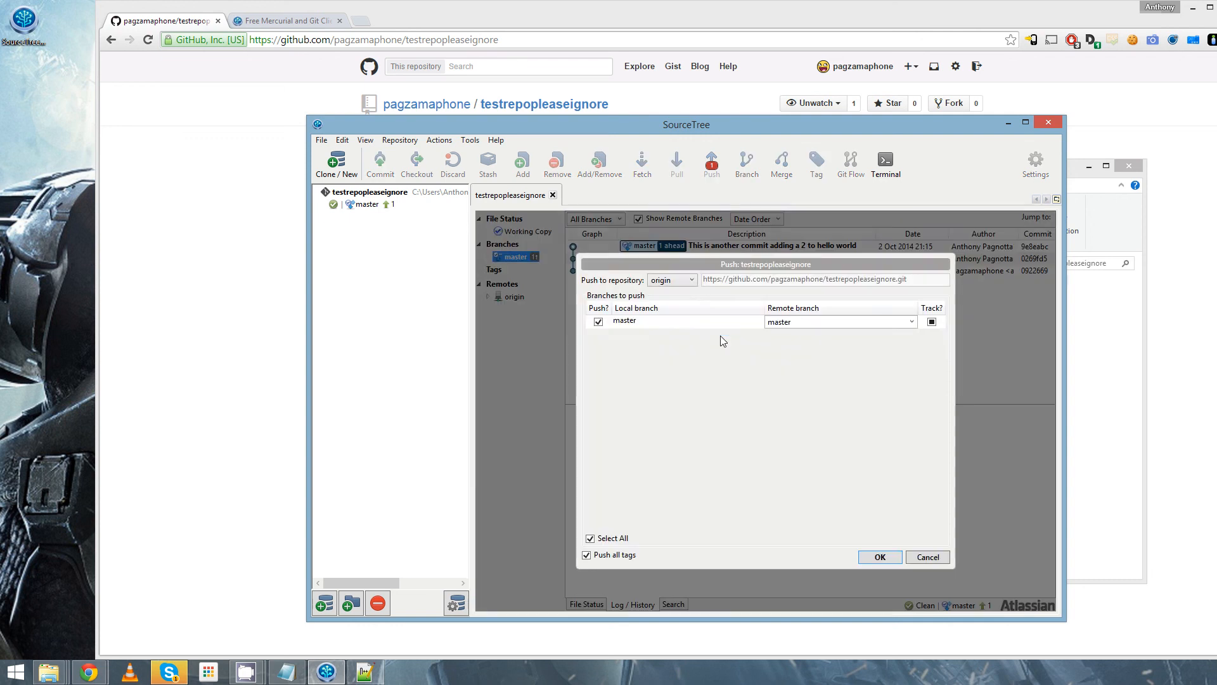
click(885, 557)
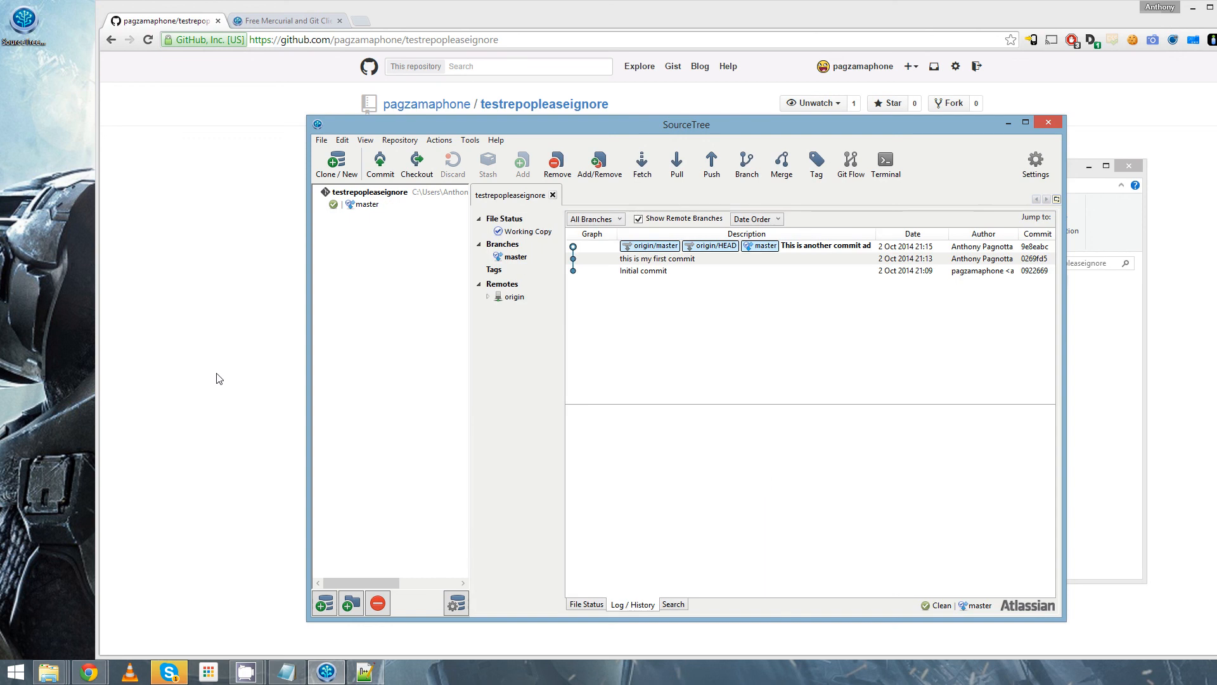
- Switch to the GitHub repository page in Chrome and reload it to check the second pushed commit
click(219, 379)
key(F5)
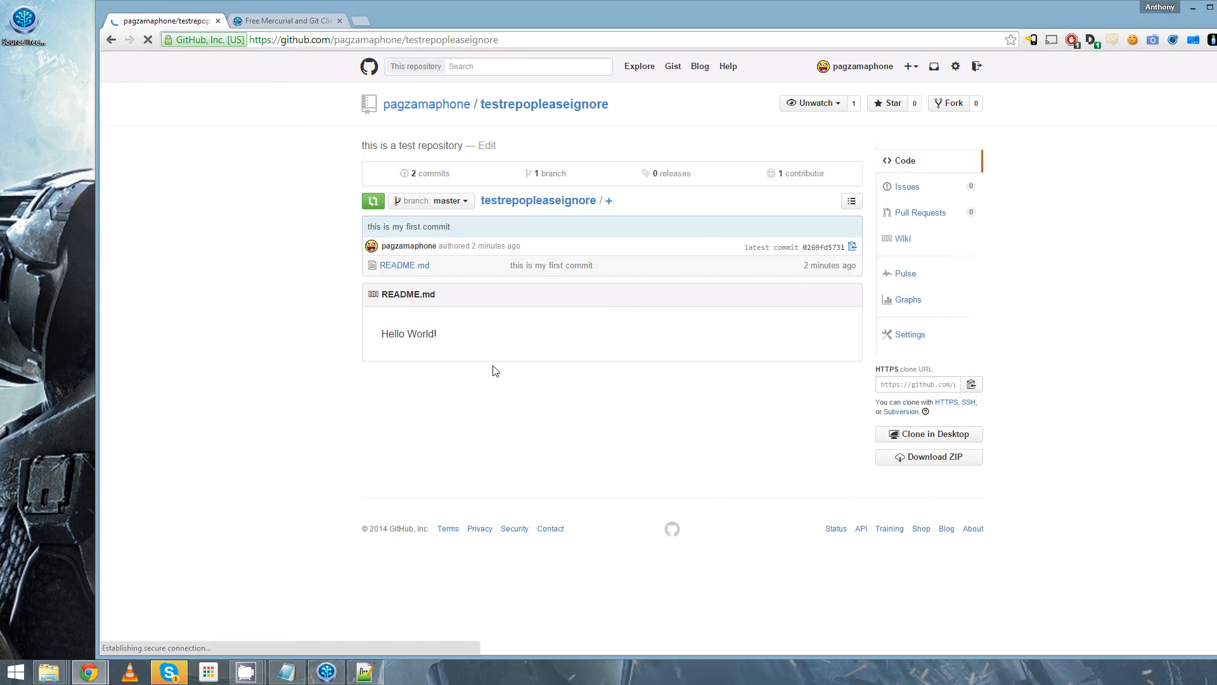